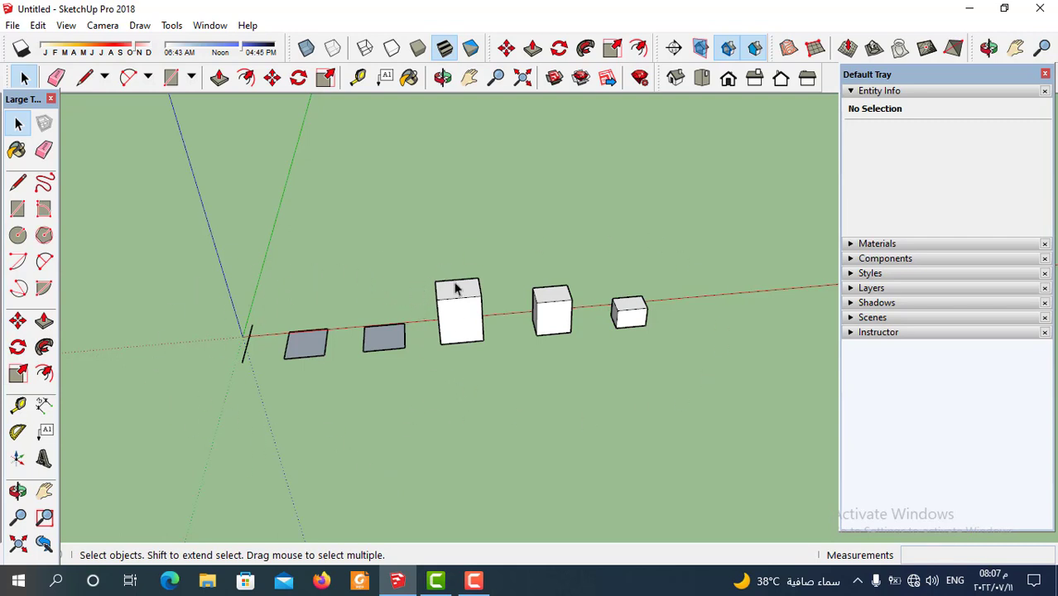
Step: Try moving the short edge's top endpoint with Move, then undo the change
{"action": "scroll", "coordinate": [265, 373], "scroll_direction": "up", "scroll_amount": 1}
{"action": "scroll", "coordinate": [265, 368], "scroll_direction": "up", "scroll_amount": 1}
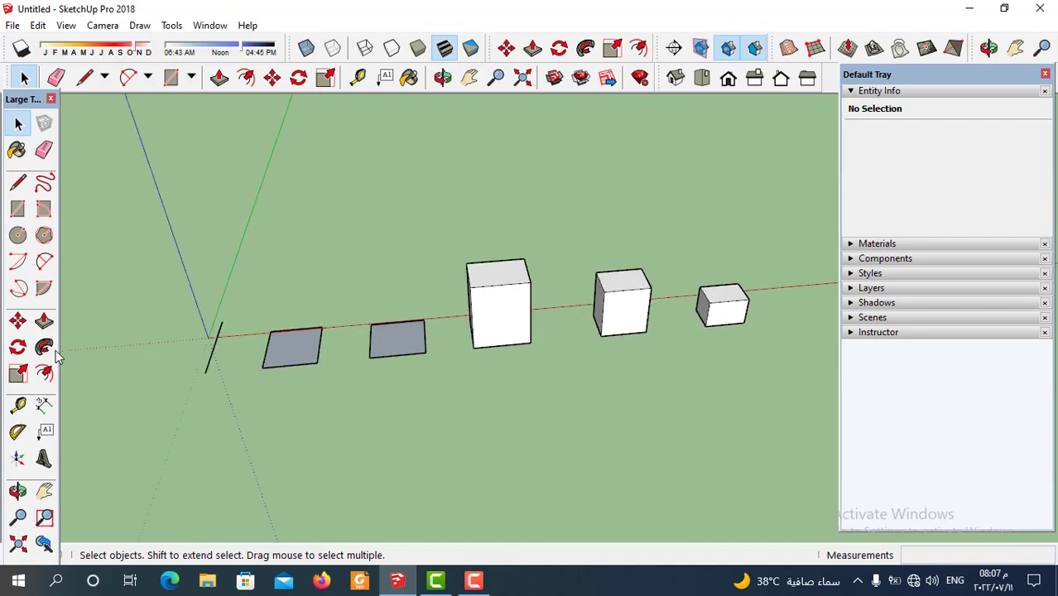
{"action": "left_click", "coordinate": [18, 323]}
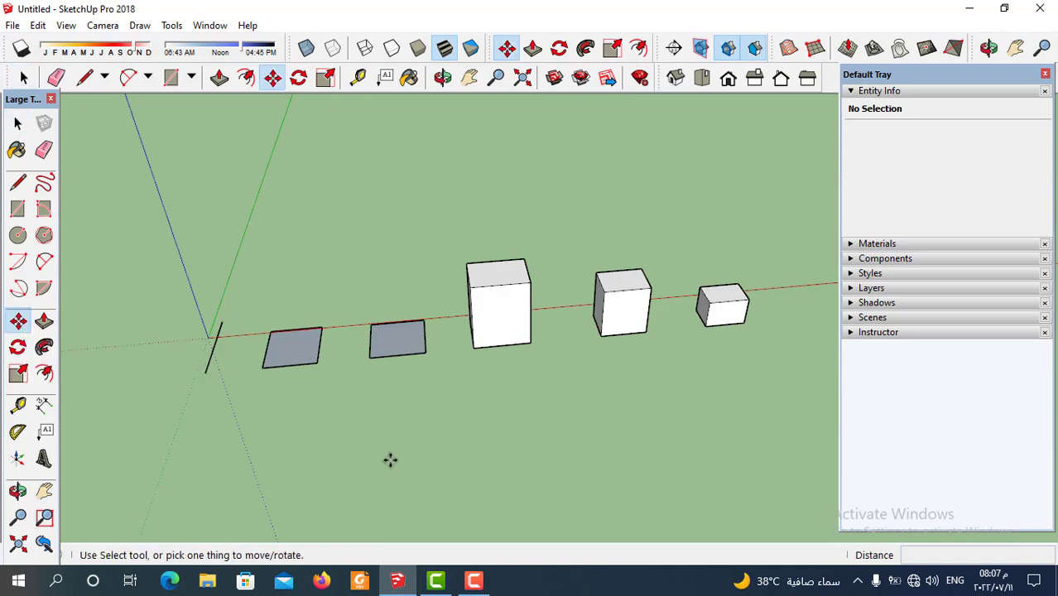
{"action": "scroll", "coordinate": [135, 347], "scroll_direction": "up", "scroll_amount": 2}
{"action": "scroll", "coordinate": [193, 377], "scroll_direction": "up", "scroll_amount": 2}
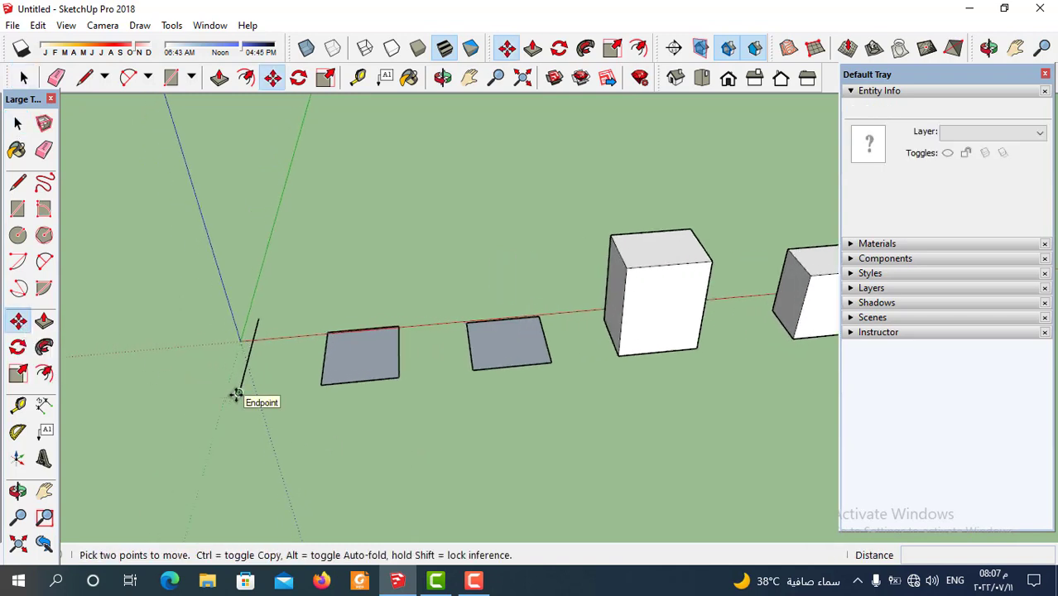
{"action": "scroll", "coordinate": [236, 395], "scroll_direction": "up", "scroll_amount": 2}
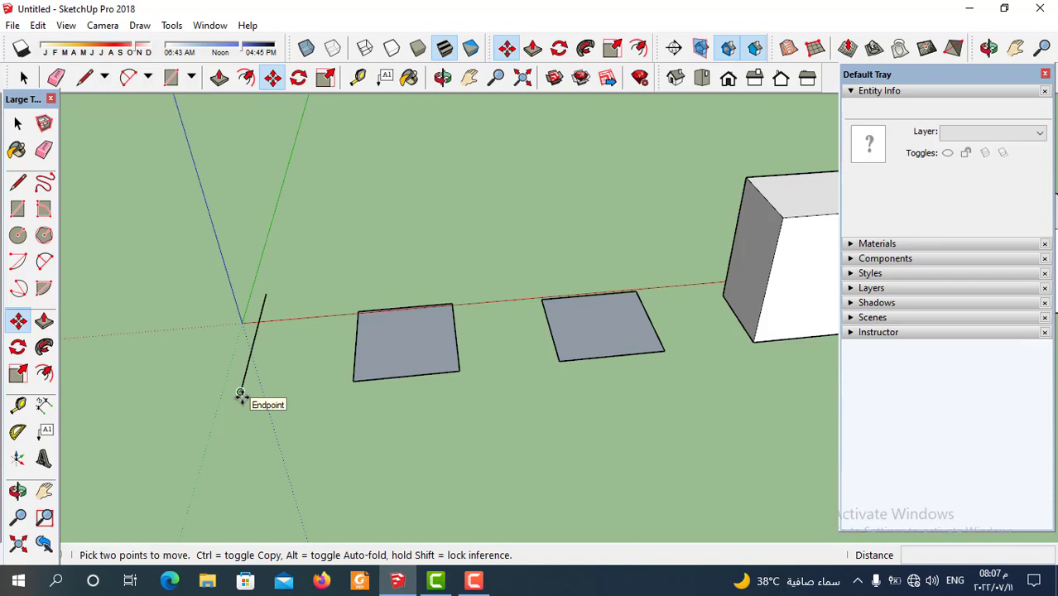
{"action": "left_click", "coordinate": [240, 393]}
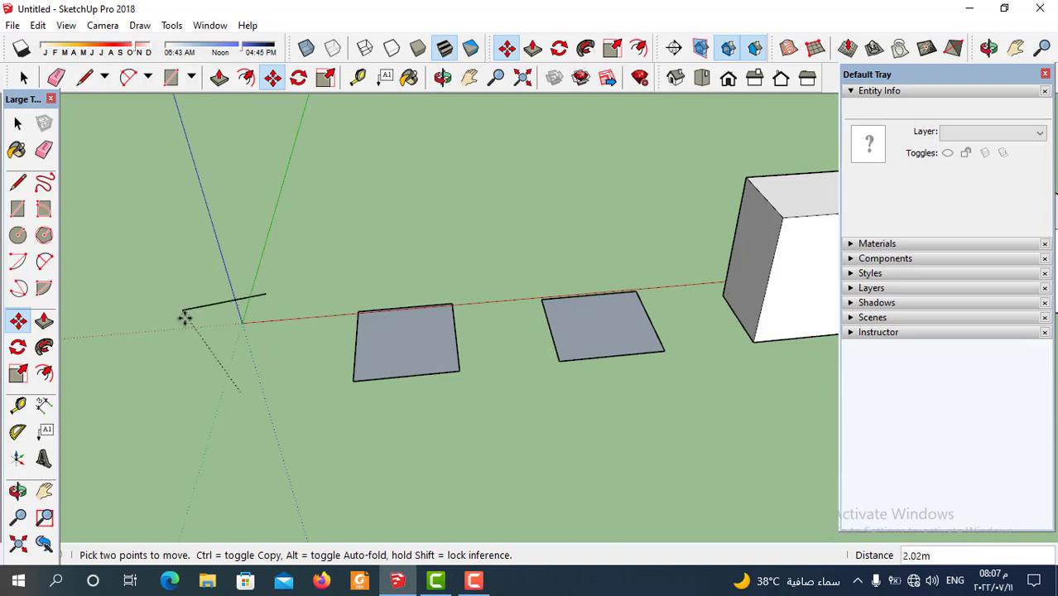
{"action": "left_click", "coordinate": [188, 327]}
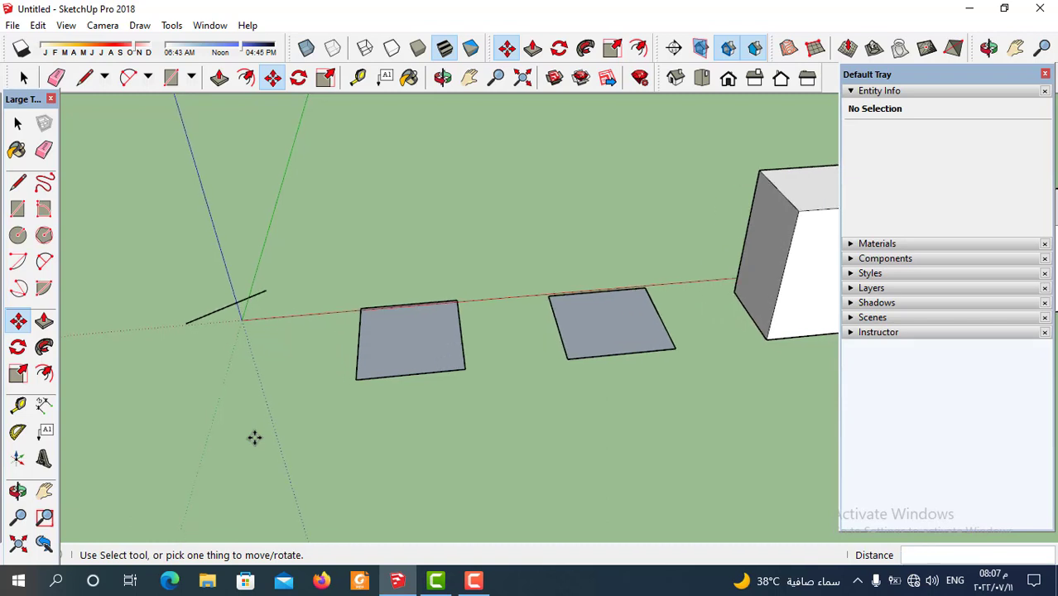
{"action": "key", "text": "ctrl+z"}
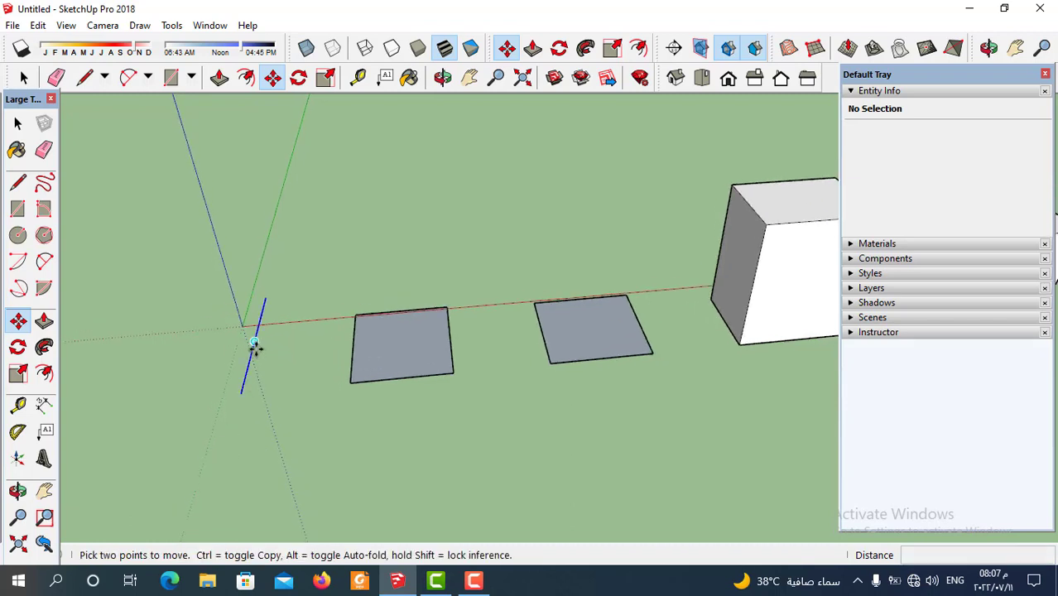
Step: Move the whole short black edge about 0.27m to the right of the origin
{"action": "left_click", "coordinate": [254, 343]}
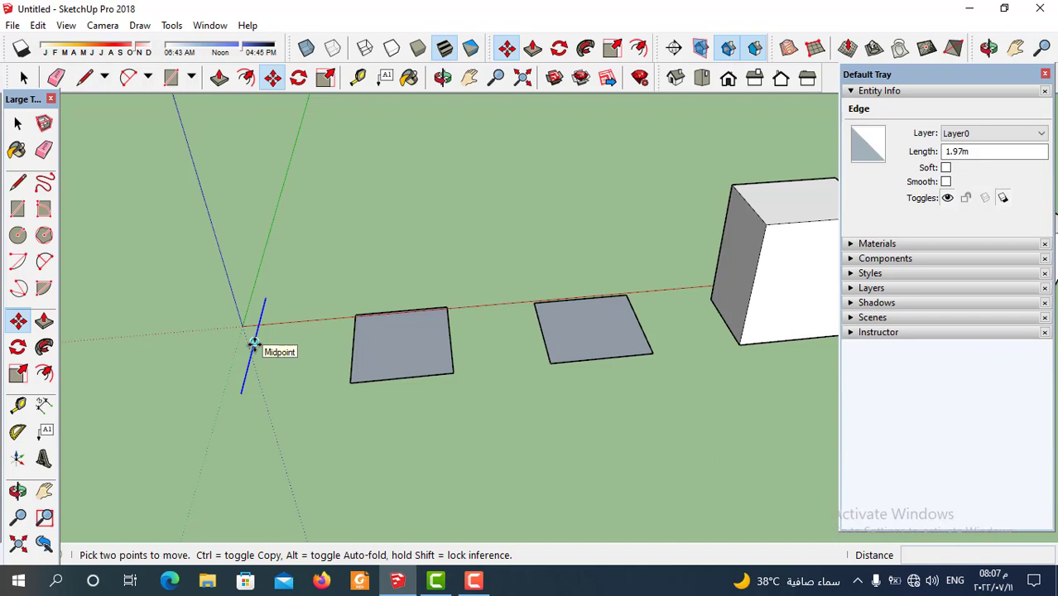
{"action": "left_click", "coordinate": [253, 342]}
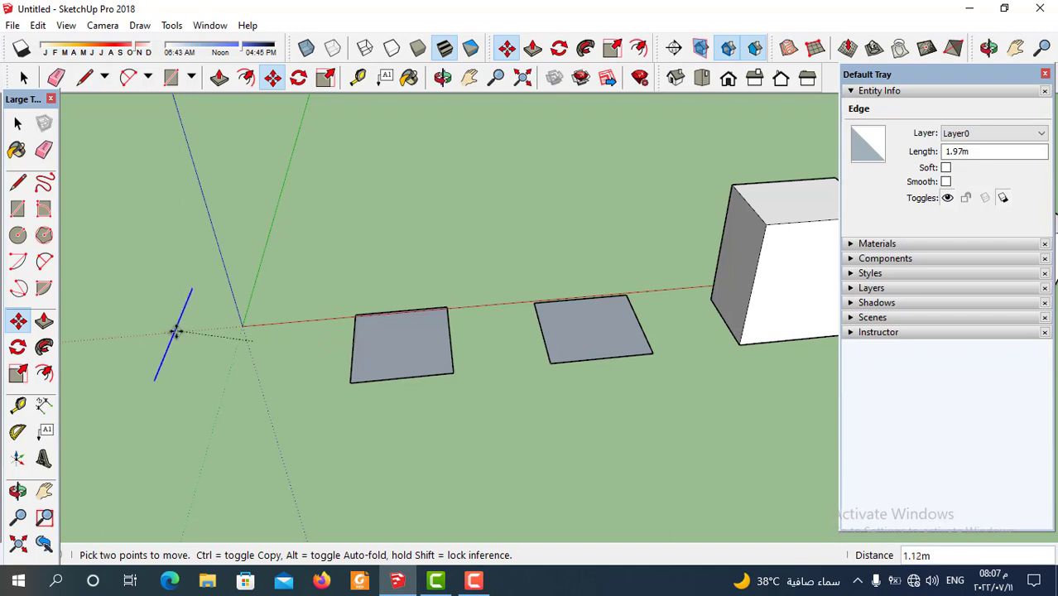
{"action": "left_click", "coordinate": [276, 345]}
{"action": "scroll", "coordinate": [381, 291], "scroll_direction": "down", "scroll_amount": 2}
{"action": "scroll", "coordinate": [422, 305], "scroll_direction": "up", "scroll_amount": 2}
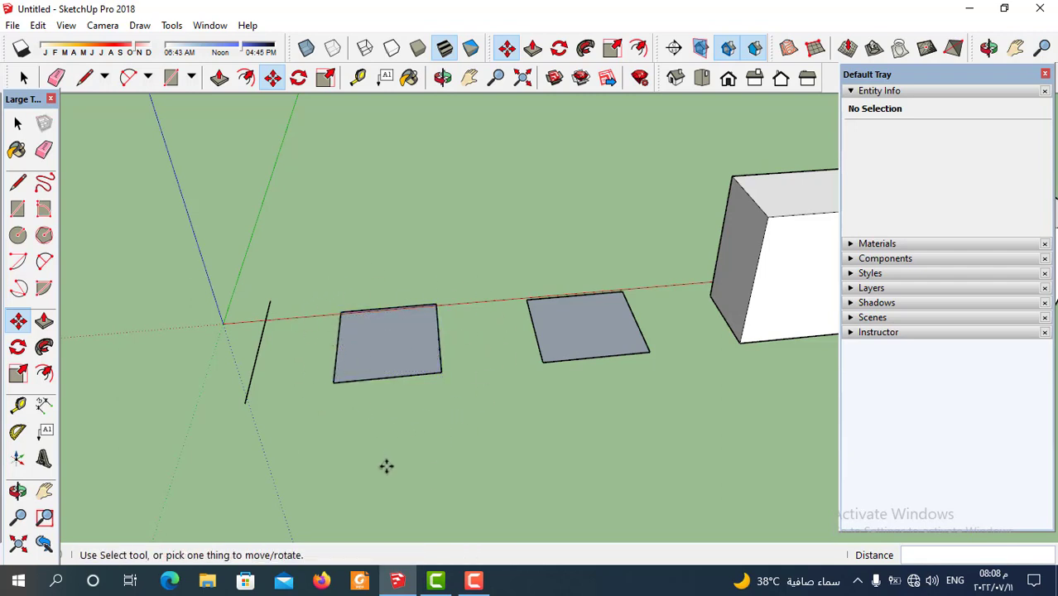
Step: Try moving the face's front corner and undo it, then shift the whole face slightly
{"action": "left_click", "coordinate": [330, 384]}
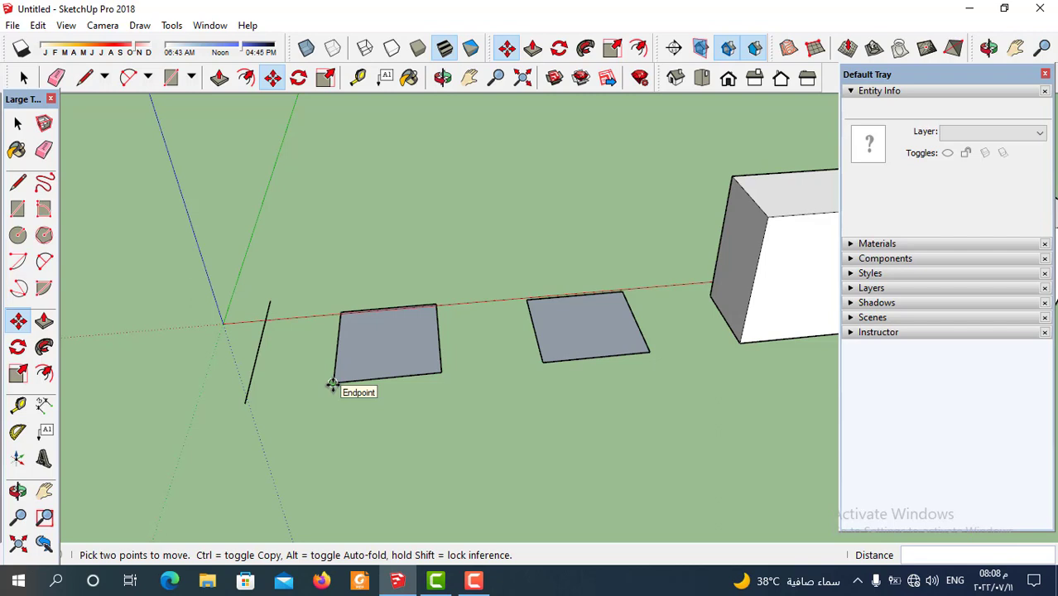
{"action": "left_click", "coordinate": [330, 384]}
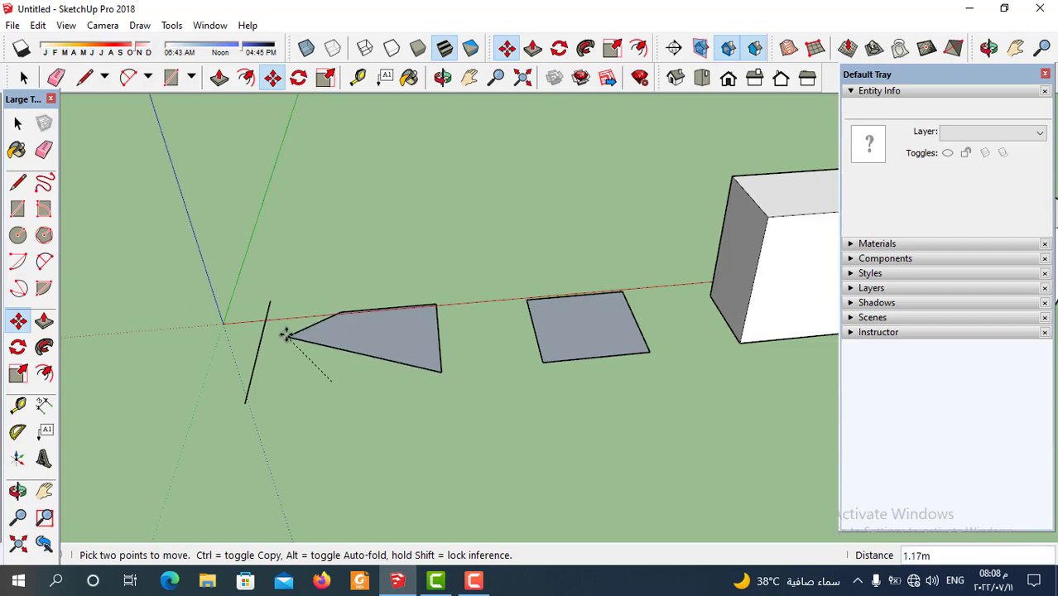
{"action": "left_click", "coordinate": [286, 344]}
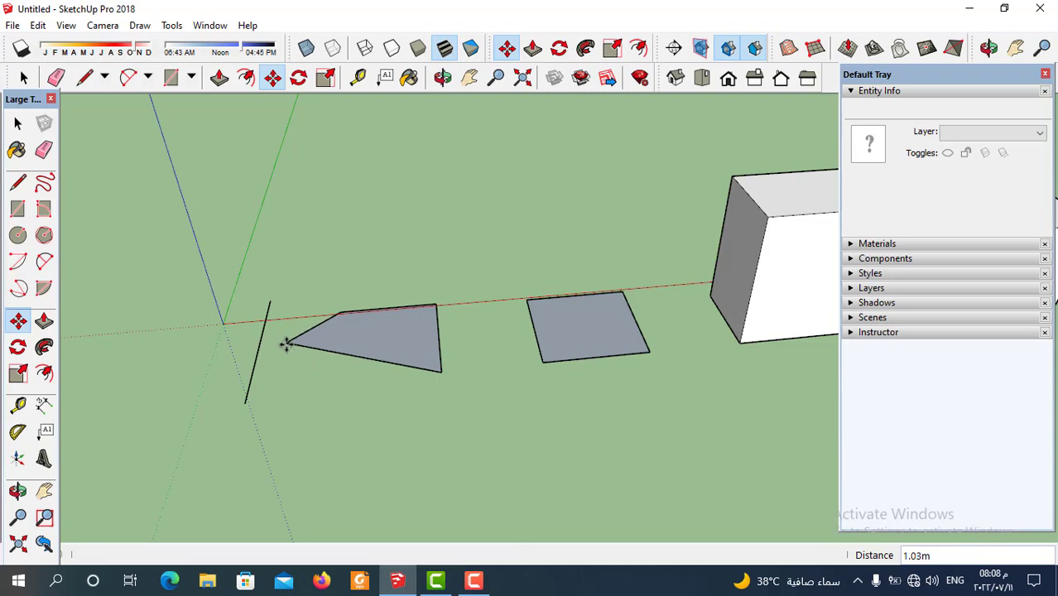
{"action": "mouse_move", "coordinate": [364, 378]}
{"action": "middle_mouse_down"}
{"action": "mouse_move", "coordinate": [400, 416]}
{"action": "mouse_move", "coordinate": [448, 390]}
{"action": "mouse_move", "coordinate": [466, 395]}
{"action": "middle_mouse_up"}
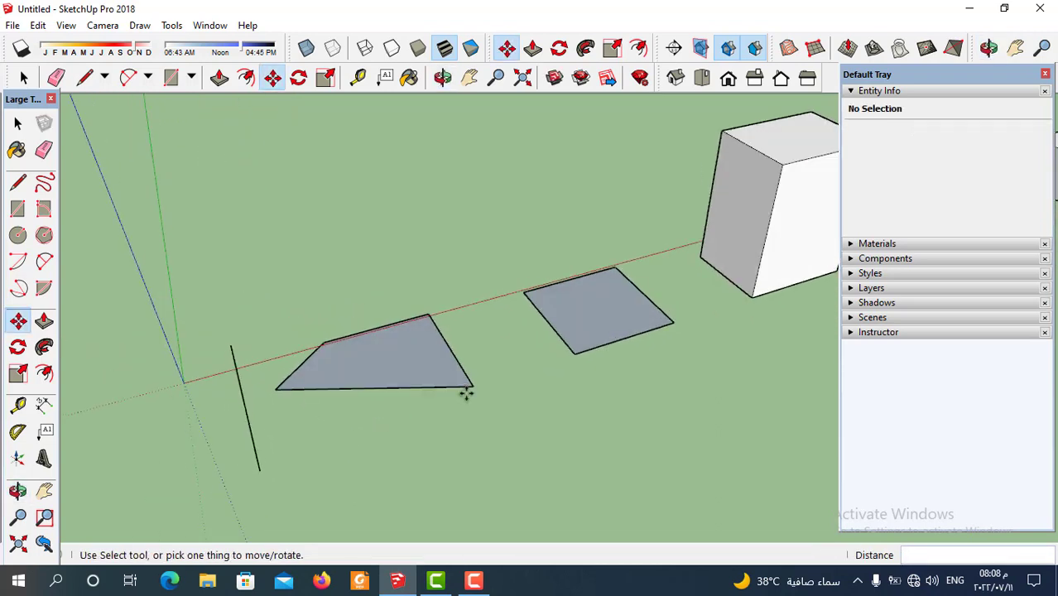
{"action": "key", "text": "ctrl+z"}
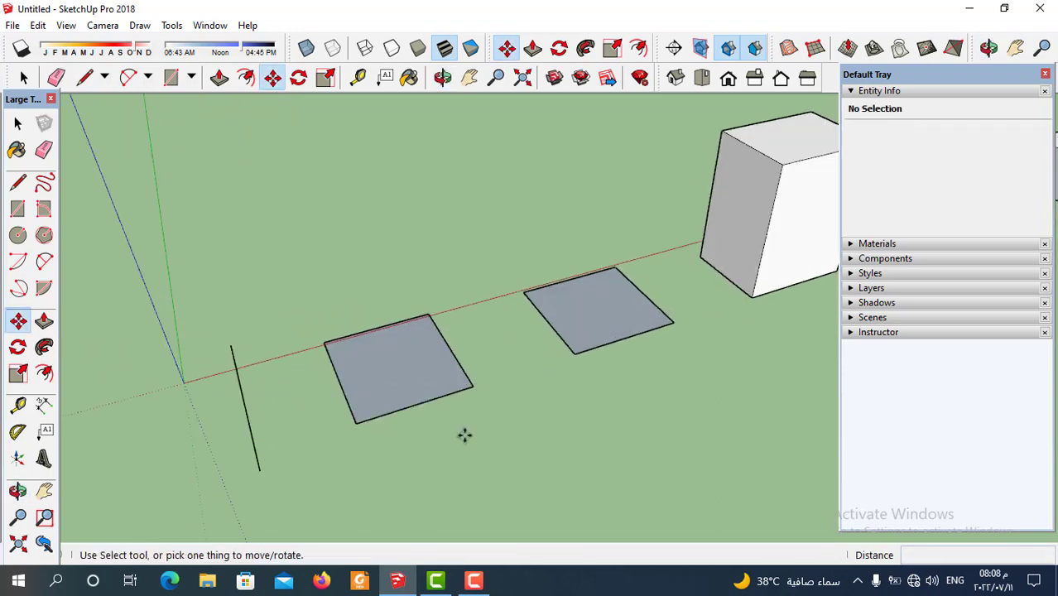
{"action": "left_click", "coordinate": [394, 371]}
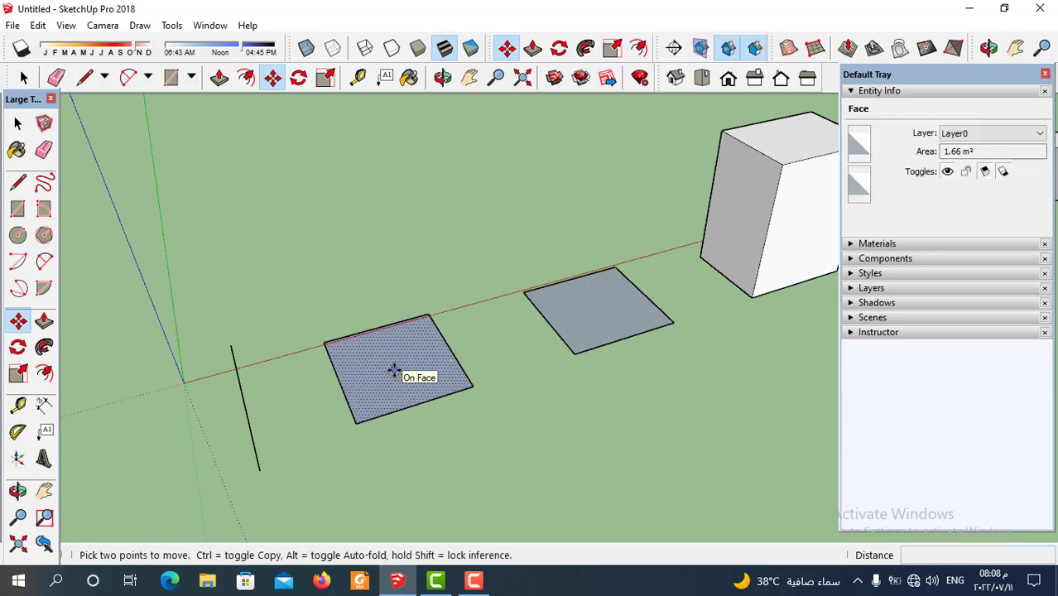
{"action": "left_click", "coordinate": [394, 371]}
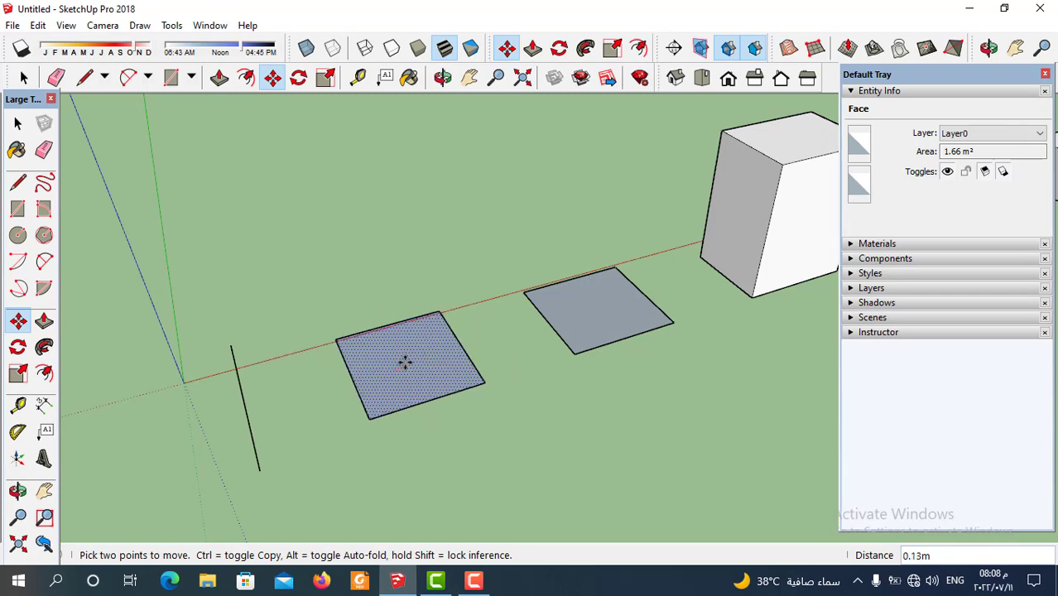
{"action": "left_click", "coordinate": [393, 404]}
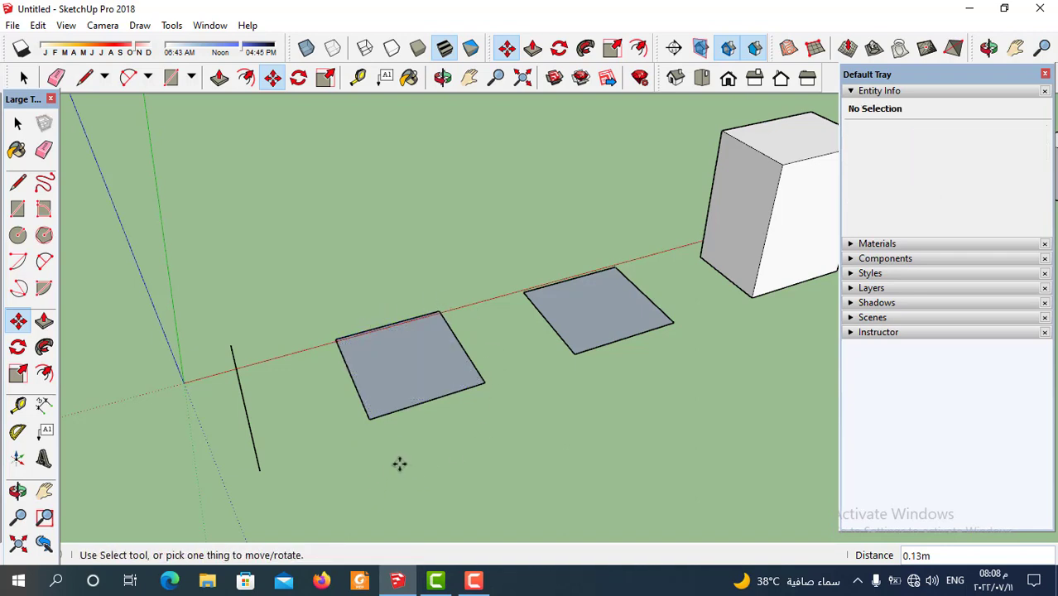
Step: Stretch the face by pulling its front edge outward and its left edge farther left
{"action": "left_click", "coordinate": [428, 403]}
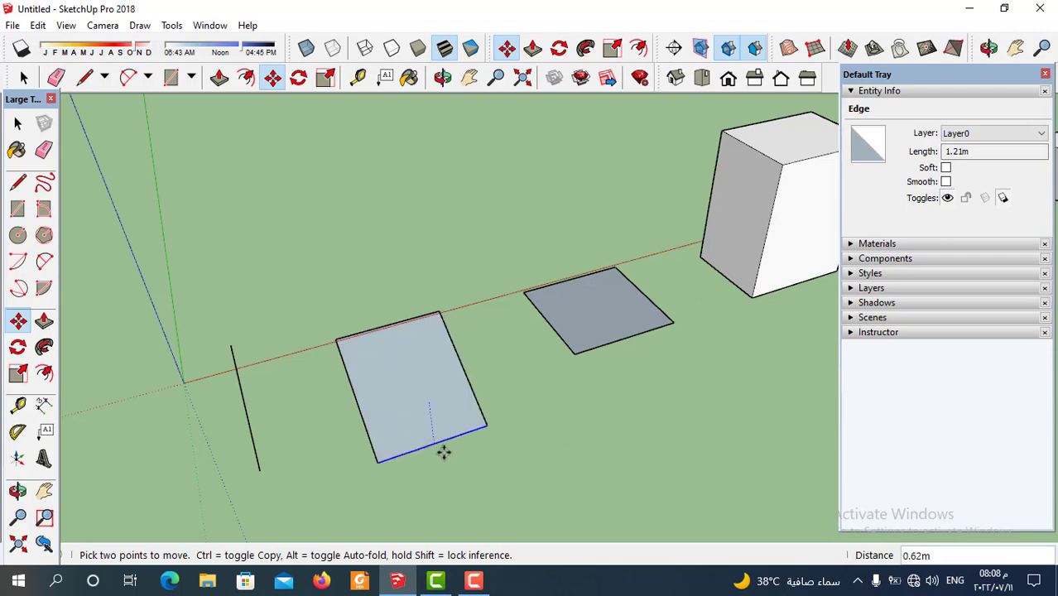
{"action": "scroll", "coordinate": [443, 361], "scroll_direction": "down", "scroll_amount": 2}
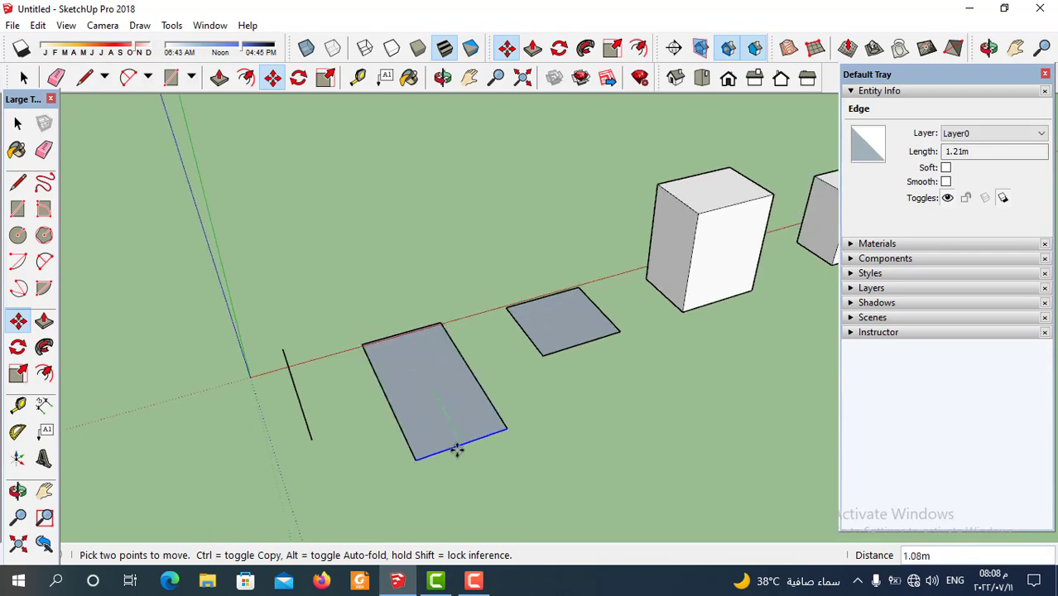
{"action": "scroll", "coordinate": [460, 458], "scroll_direction": "down", "scroll_amount": 1}
{"action": "left_click", "coordinate": [457, 457]}
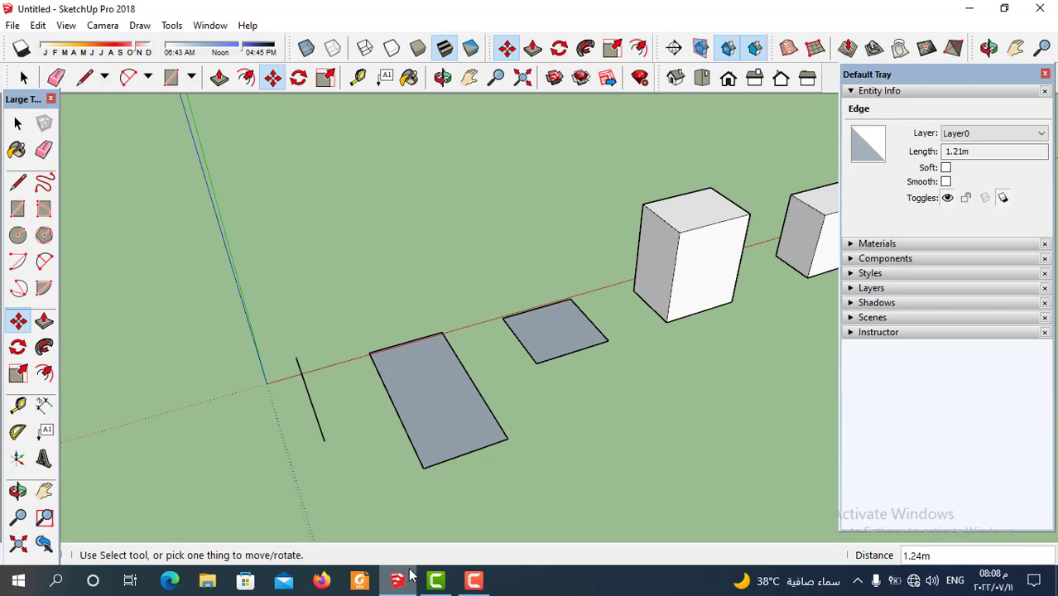
{"action": "left_click", "coordinate": [397, 416]}
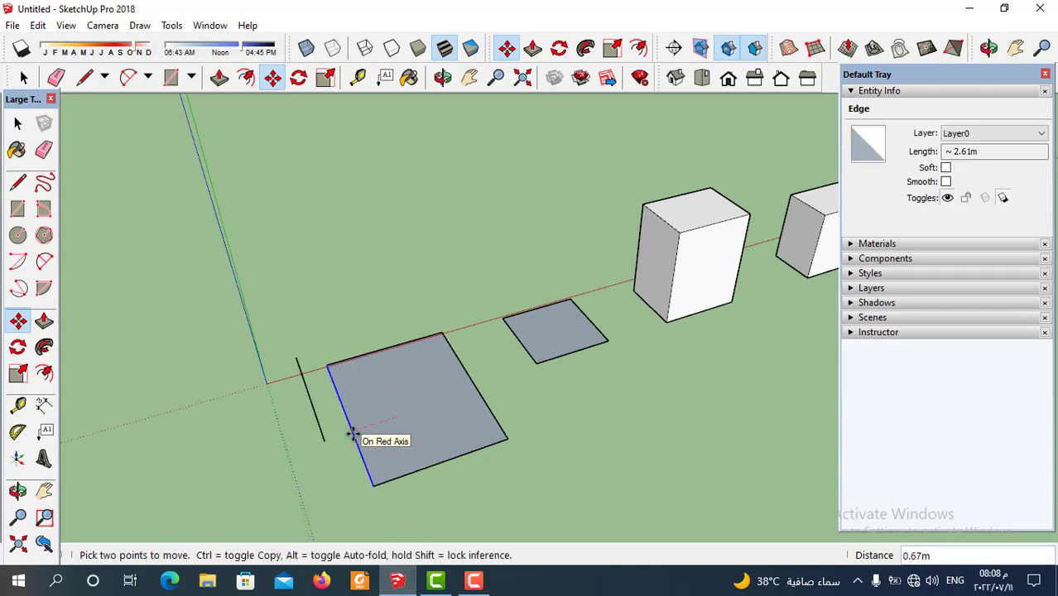
{"action": "left_click", "coordinate": [351, 432]}
{"action": "scroll", "coordinate": [451, 439], "scroll_direction": "down", "scroll_amount": 2}
{"action": "mouse_move", "coordinate": [450, 438]}
{"action": "middle_mouse_down"}
{"action": "mouse_move", "coordinate": [407, 418]}
{"action": "mouse_move", "coordinate": [411, 440]}
{"action": "middle_mouse_up"}
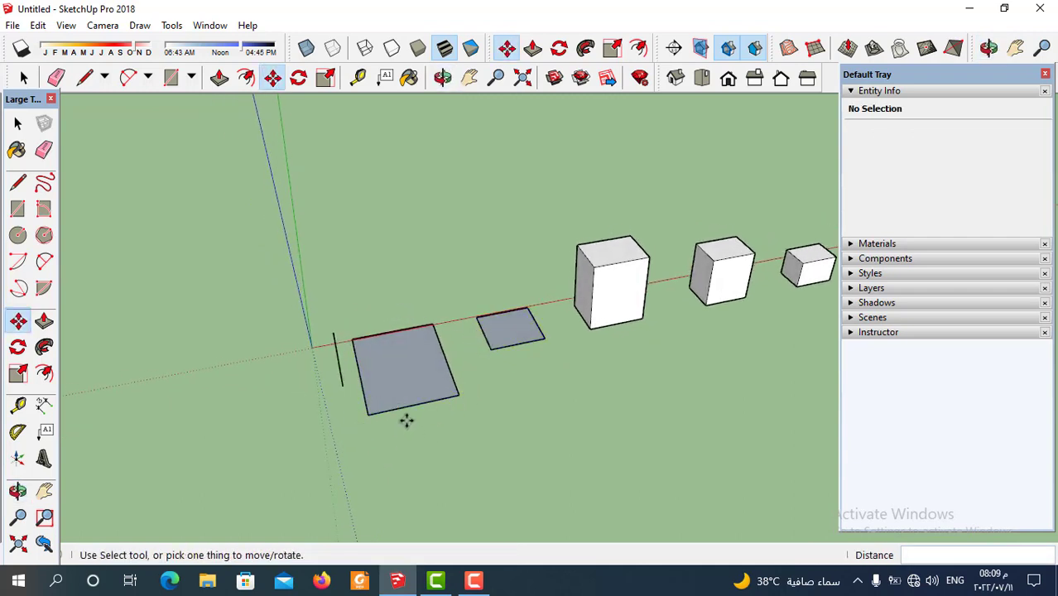
Step: Move the enlarged grey face along the green axis past the red axis, then reframe the view
{"action": "left_click", "coordinate": [400, 367]}
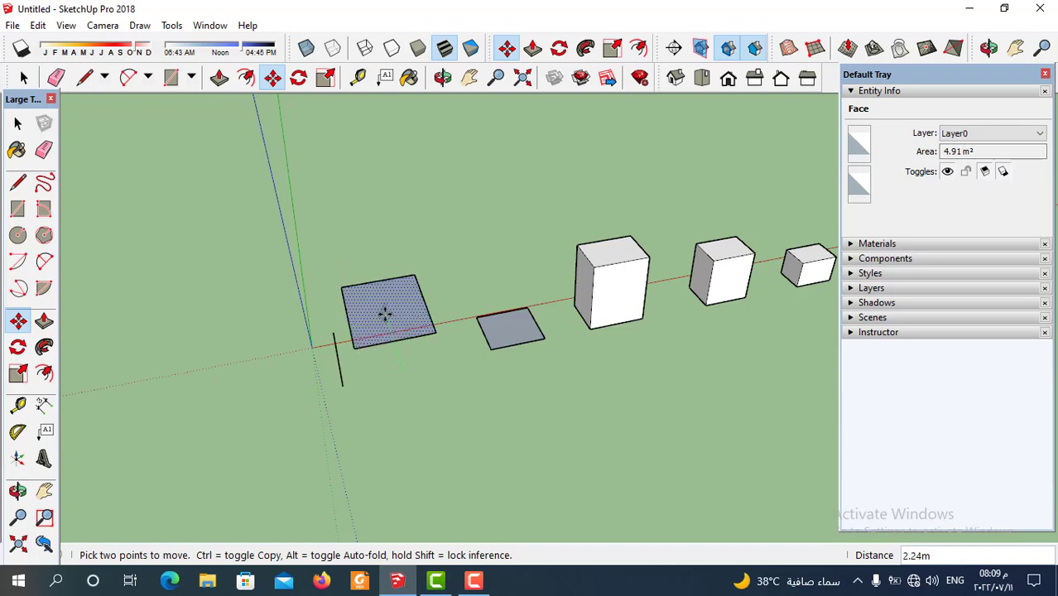
{"action": "left_click", "coordinate": [383, 305]}
{"action": "middle_click_drag", "start_coordinate": [382, 305], "coordinate": [471, 418]}
{"action": "scroll", "coordinate": [529, 312], "scroll_direction": "up", "scroll_amount": 2}
{"action": "scroll", "coordinate": [546, 390], "scroll_direction": "up", "scroll_amount": 1}
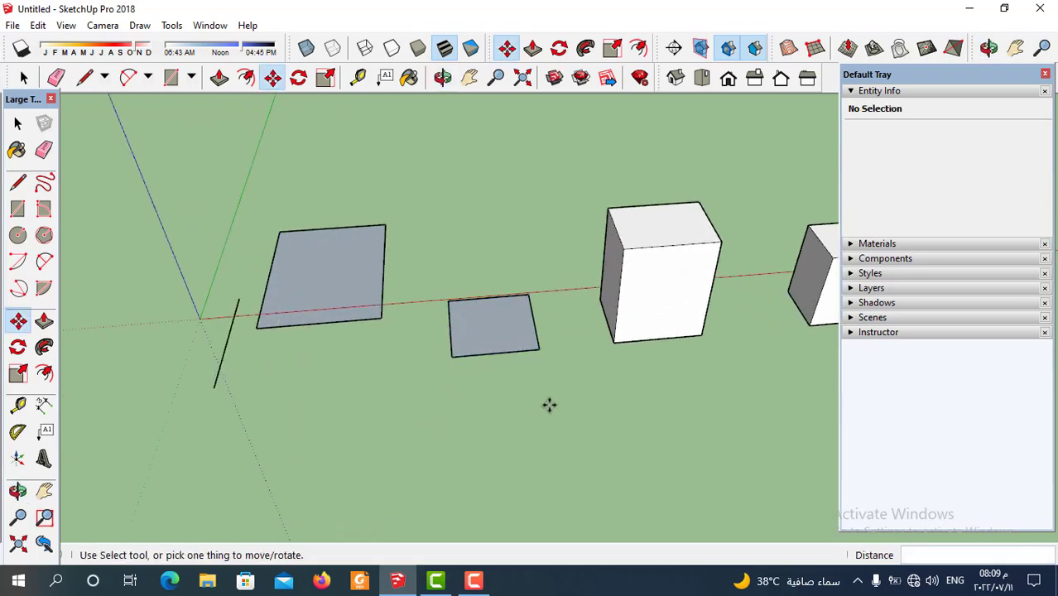
{"action": "scroll", "coordinate": [480, 362], "scroll_direction": "up", "scroll_amount": 1}
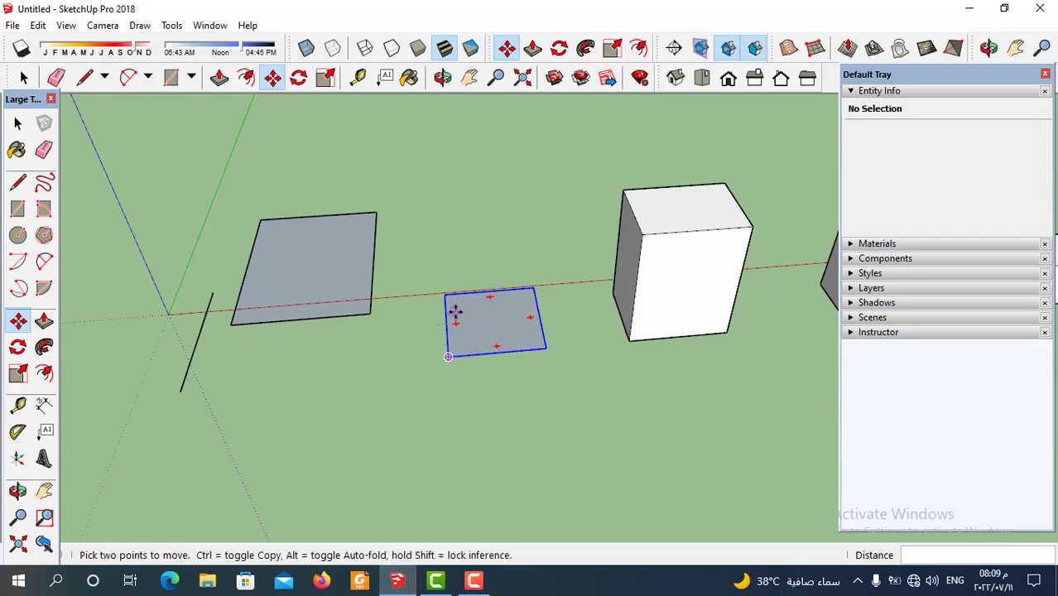
{"action": "mouse_move", "coordinate": [494, 327]}
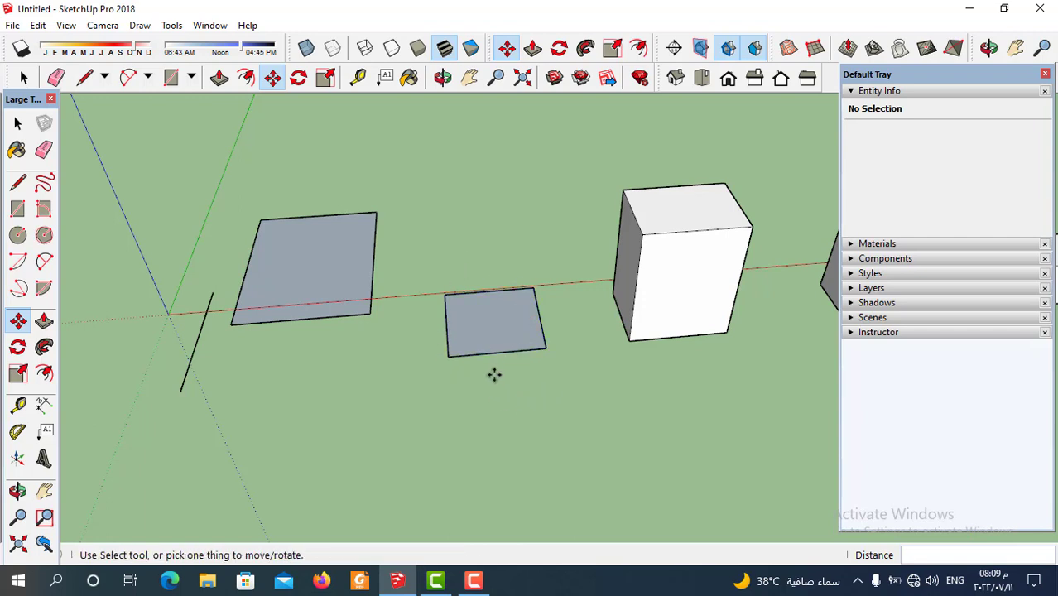
Step: Lift the small grey face group, then set it back down near the red axis
{"action": "left_click", "coordinate": [447, 356]}
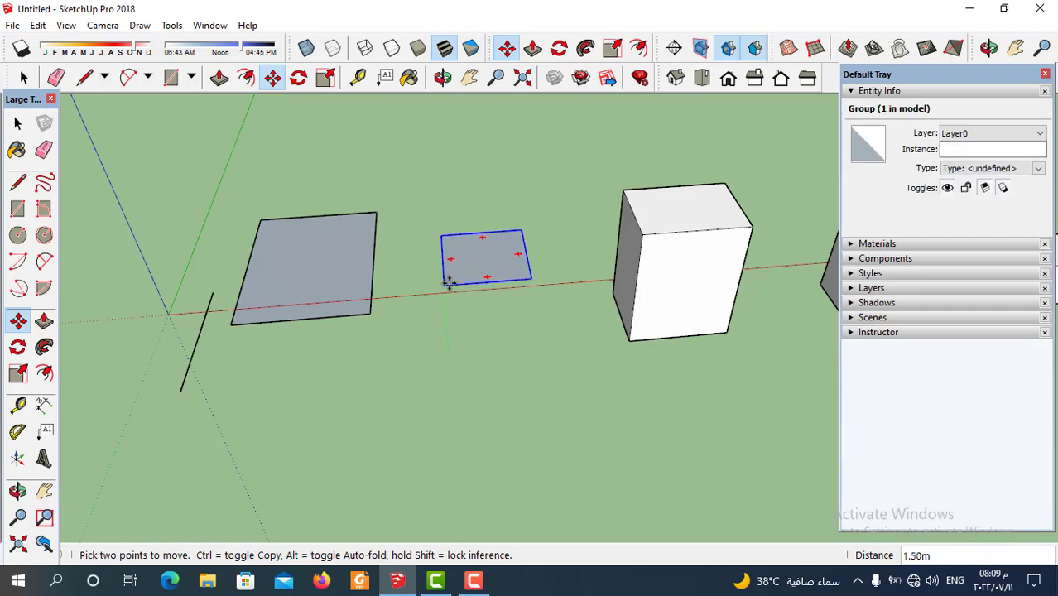
{"action": "left_click", "coordinate": [448, 283]}
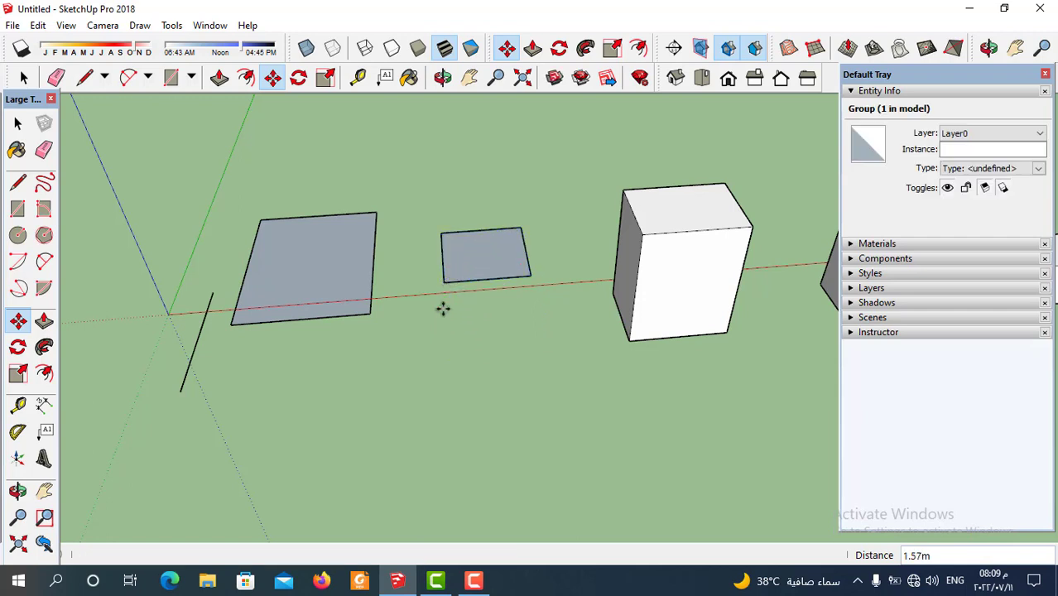
{"action": "left_click", "coordinate": [491, 249]}
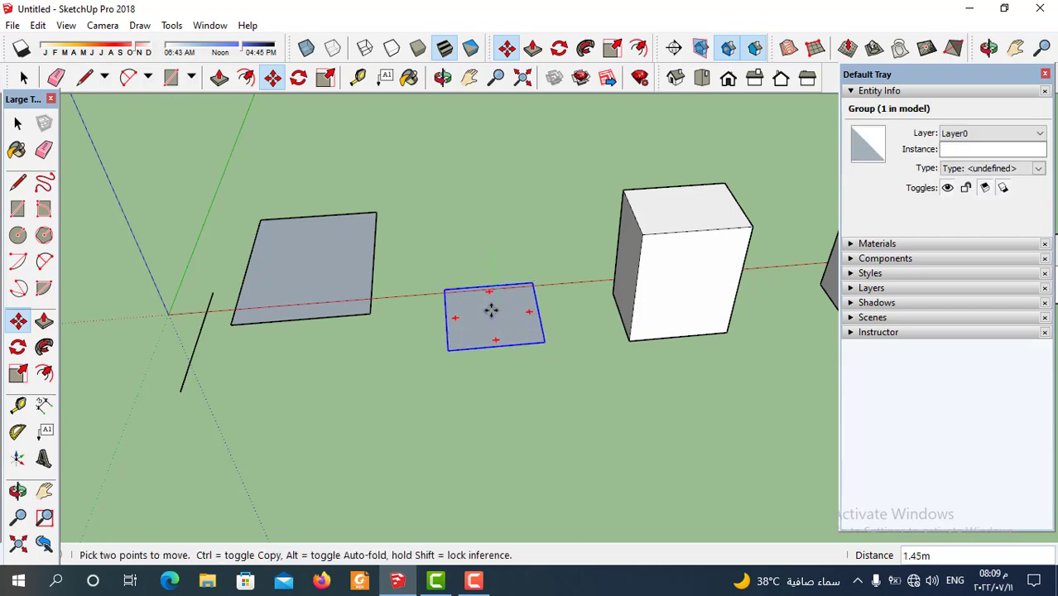
{"action": "left_click", "coordinate": [491, 311]}
Step: Orbit and zoom out so both grey panels and the three cubes fit on screen
{"action": "middle_click_drag", "start_coordinate": [464, 349], "coordinate": [378, 236]}
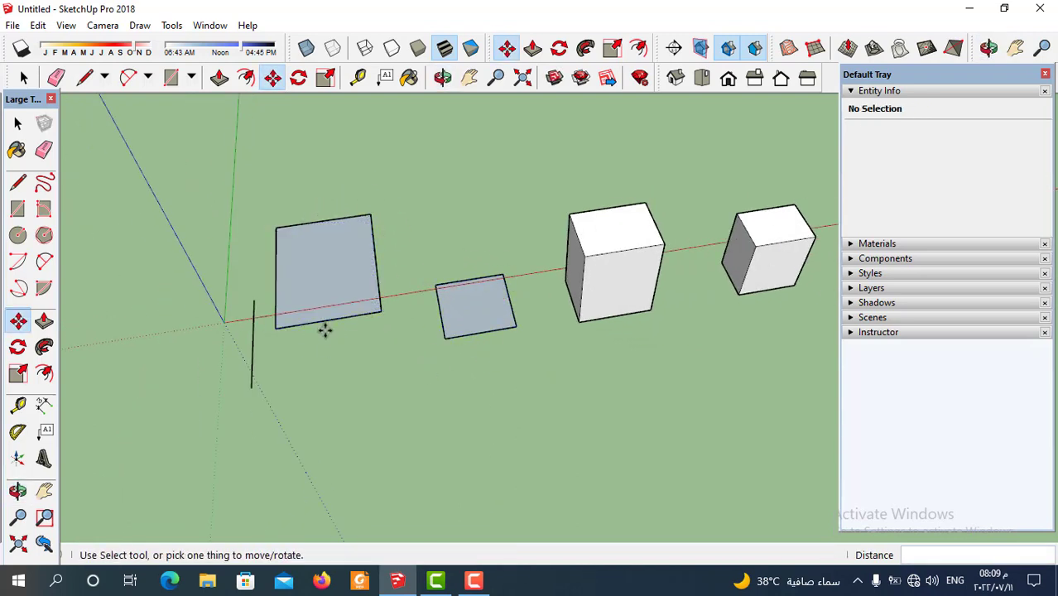
{"action": "mouse_move", "coordinate": [323, 328]}
{"action": "middle_mouse_down"}
{"action": "mouse_move", "coordinate": [437, 348]}
{"action": "mouse_move", "coordinate": [453, 336]}
{"action": "mouse_move", "coordinate": [377, 299]}
{"action": "middle_mouse_up"}
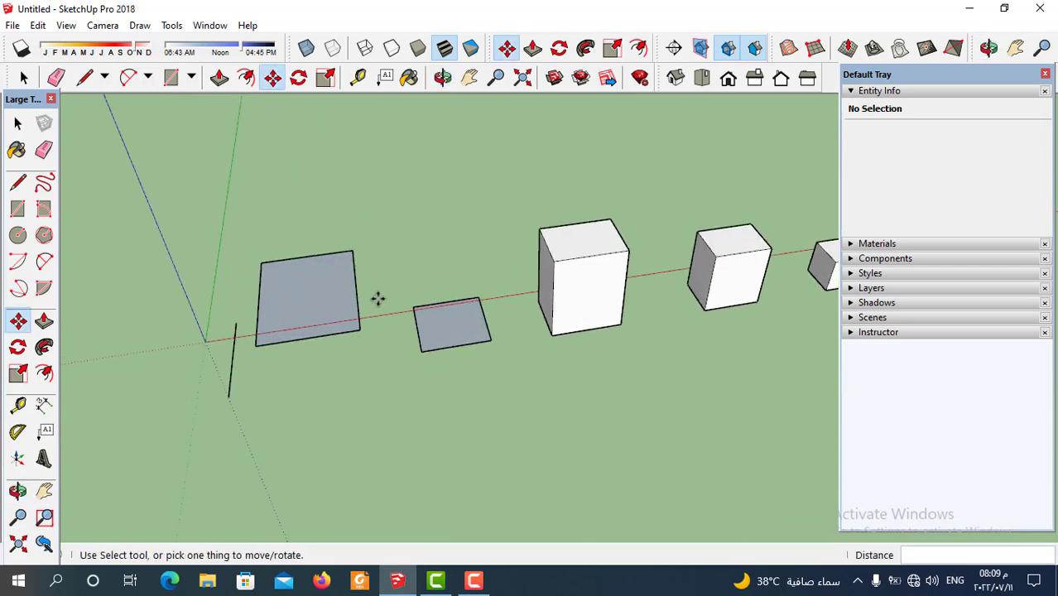
{"action": "scroll", "coordinate": [294, 345], "scroll_direction": "down", "scroll_amount": 2}
{"action": "scroll", "coordinate": [413, 332], "scroll_direction": "down", "scroll_amount": 1}
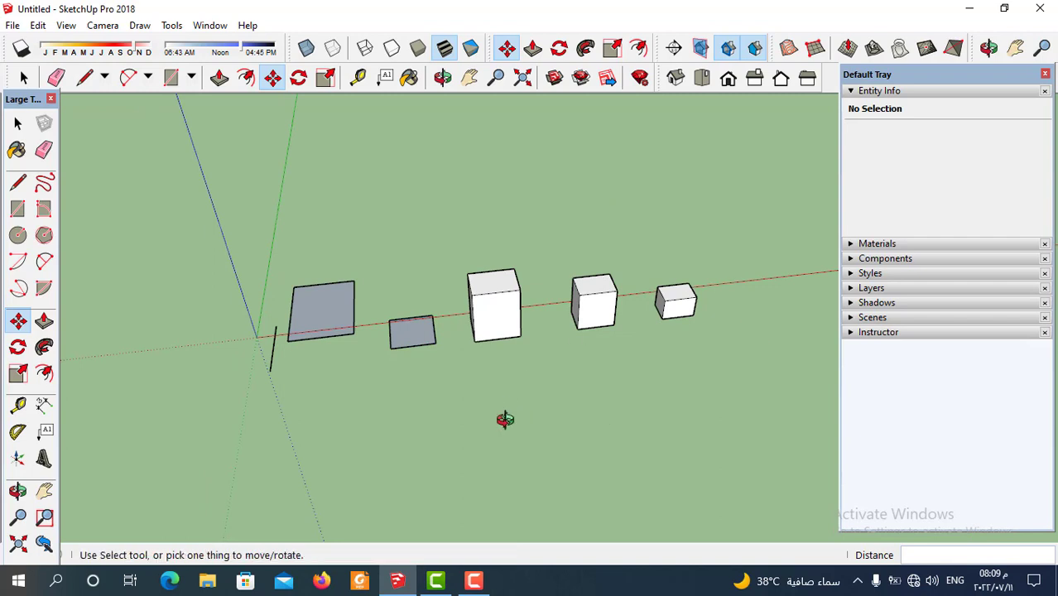
{"action": "middle_click_drag", "start_coordinate": [504, 418], "coordinate": [510, 414]}
{"action": "scroll", "coordinate": [512, 413], "scroll_direction": "up", "scroll_amount": 1}
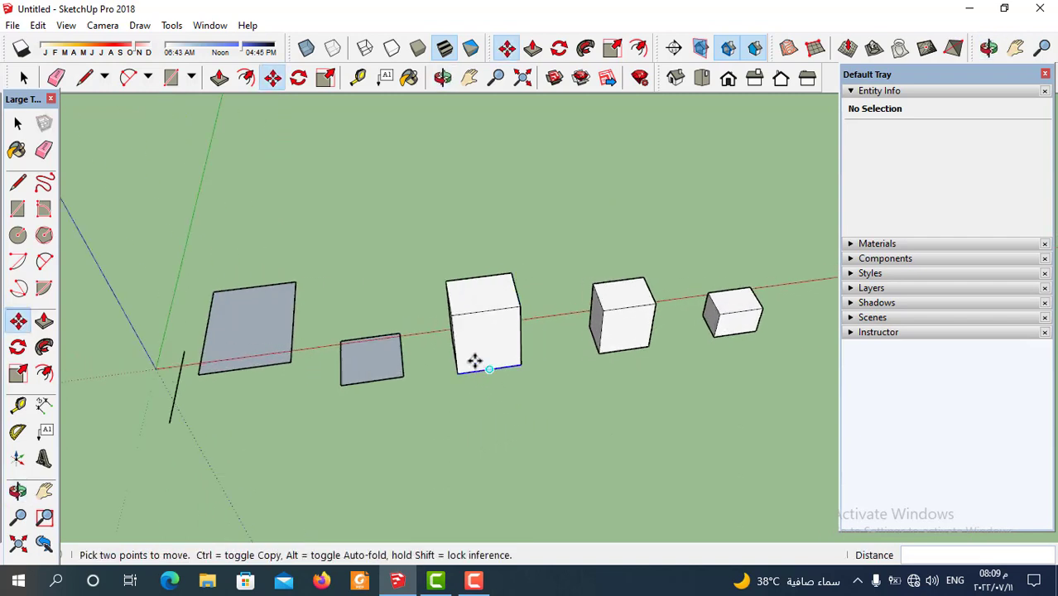
Step: Pull the first cube's top corner up and right and shift its middle edge, slanting one side
{"action": "left_click", "coordinate": [451, 315]}
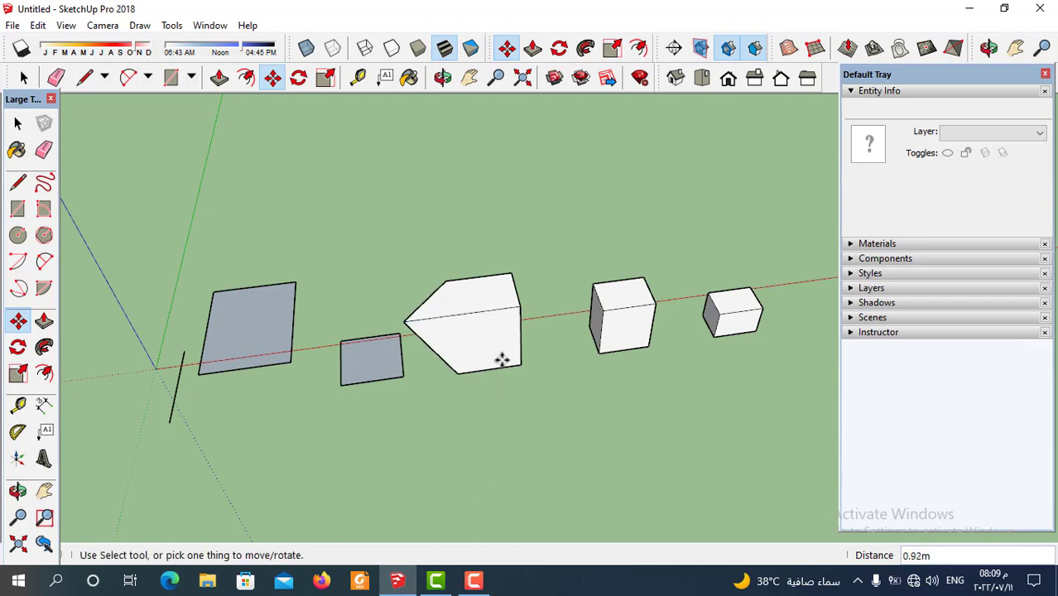
{"action": "left_click", "coordinate": [512, 270]}
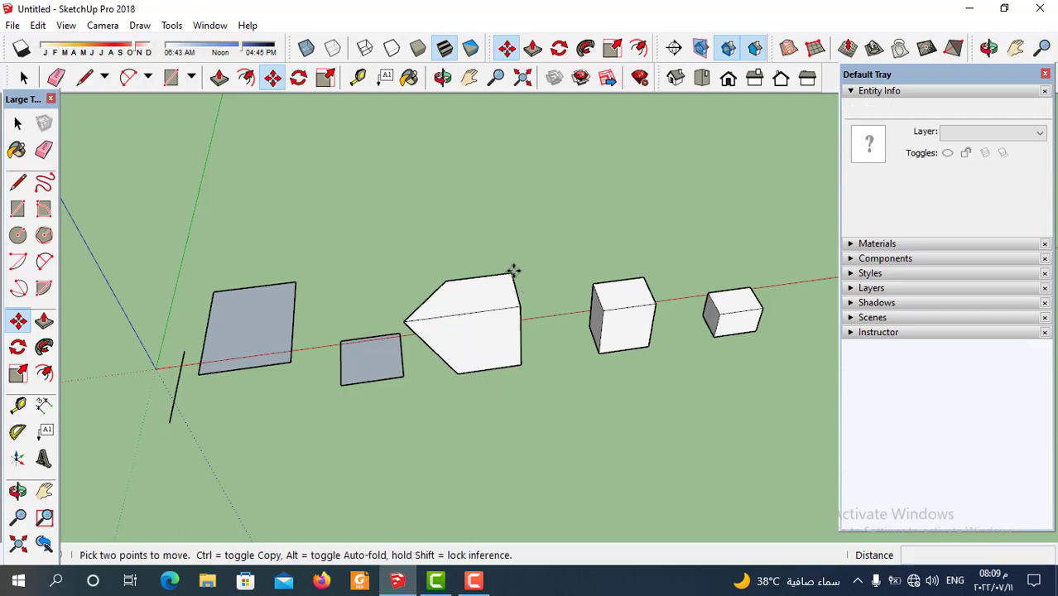
{"action": "left_click", "coordinate": [549, 247]}
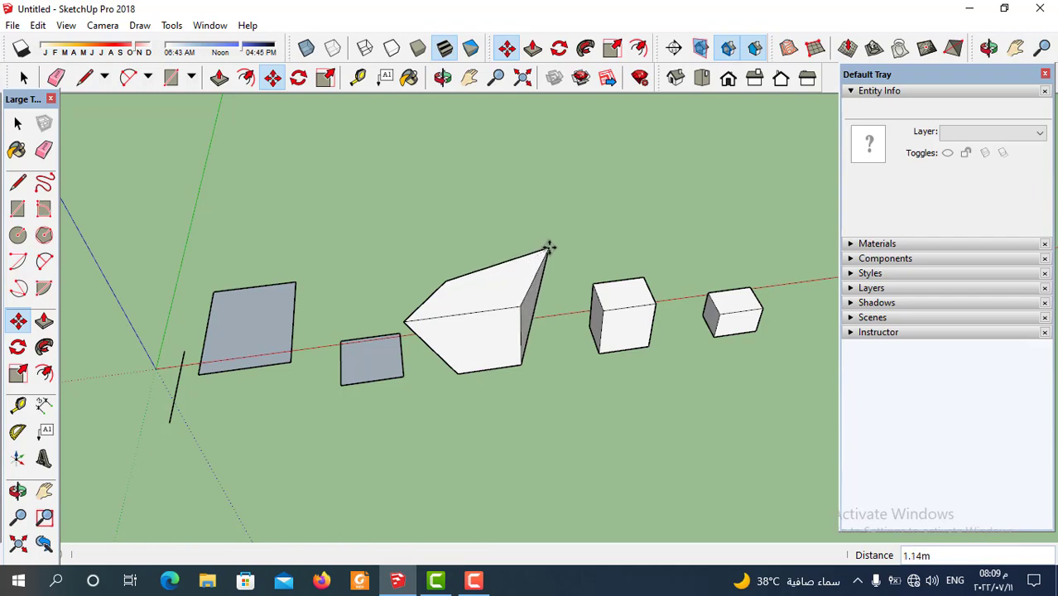
{"action": "mouse_move", "coordinate": [538, 374]}
{"action": "middle_mouse_down"}
{"action": "mouse_move", "coordinate": [632, 331]}
{"action": "mouse_move", "coordinate": [613, 331]}
{"action": "middle_mouse_up"}
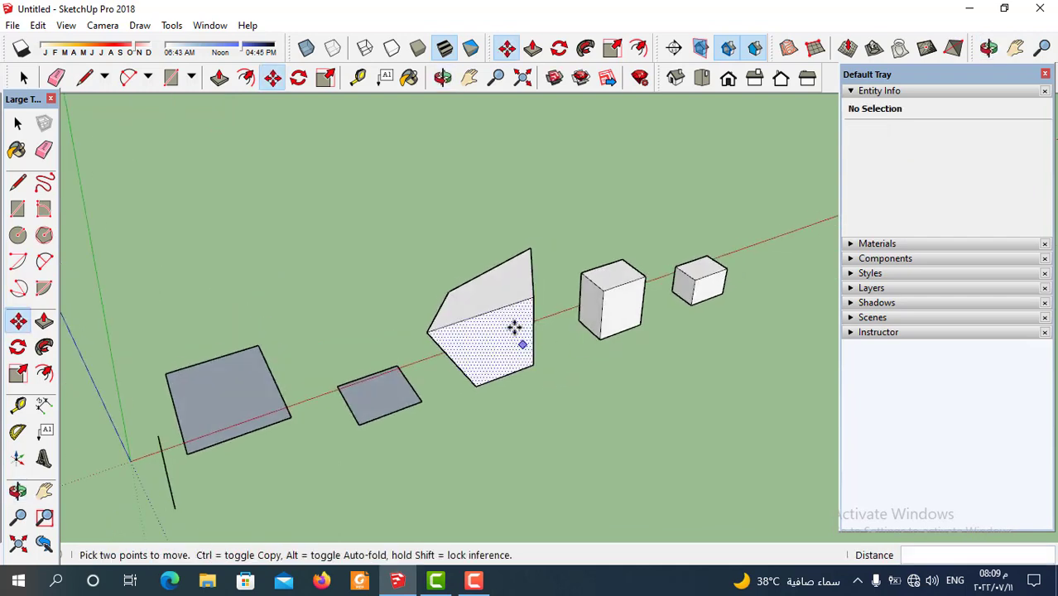
{"action": "left_click", "coordinate": [502, 308]}
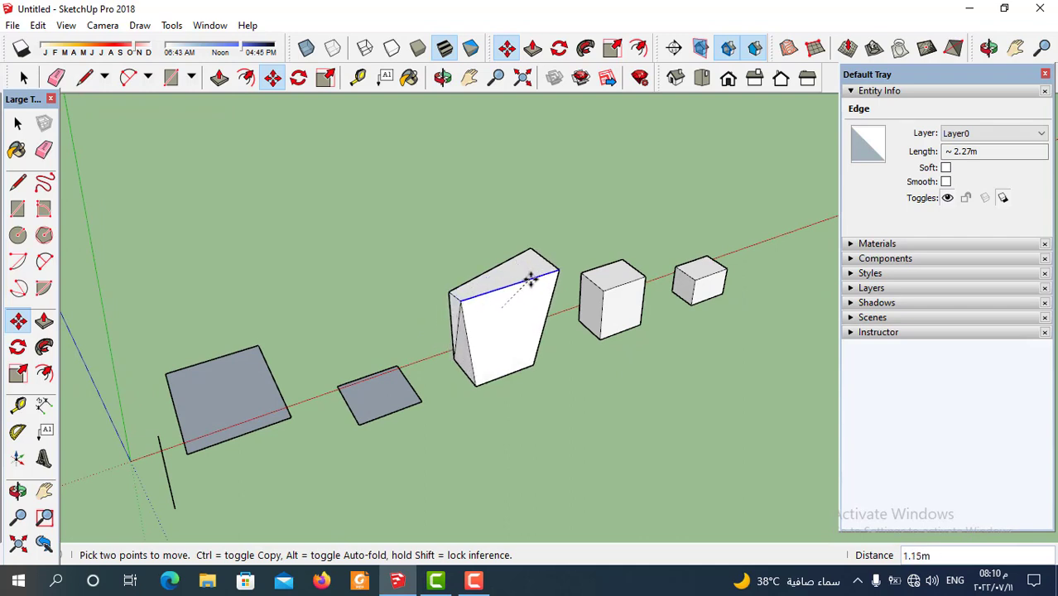
{"action": "left_click", "coordinate": [531, 283]}
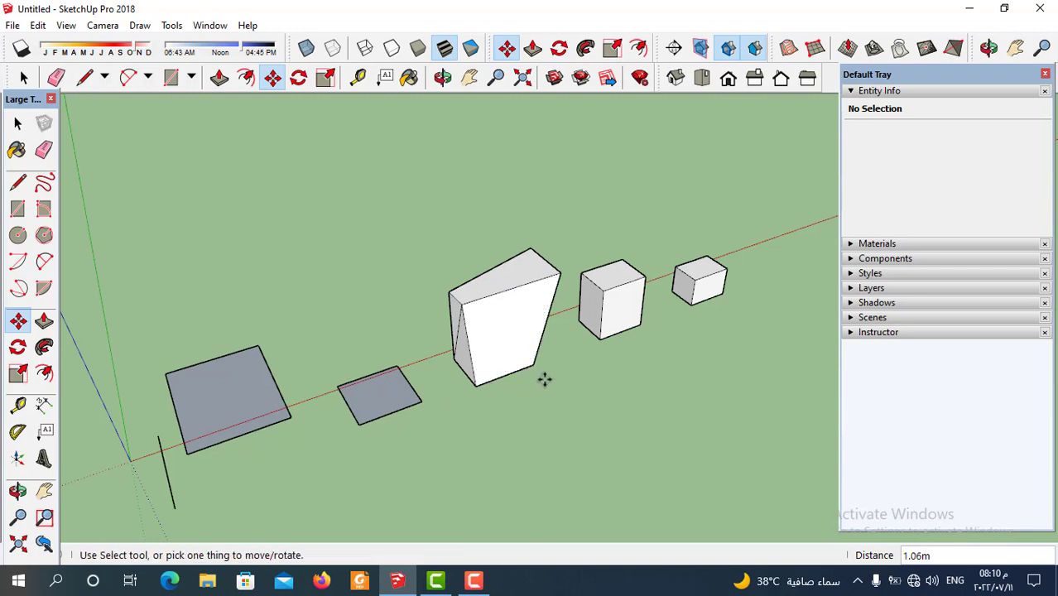
Step: Push the box's front face outward to enlarge it, undoing a trial raise of the top face
{"action": "left_click", "coordinate": [508, 336]}
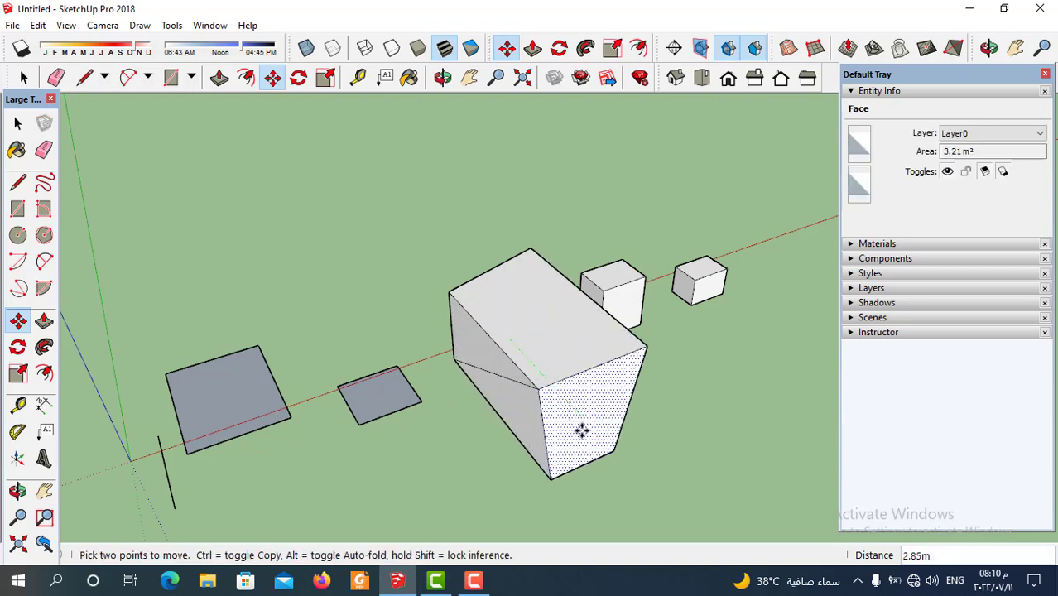
{"action": "left_click", "coordinate": [539, 468]}
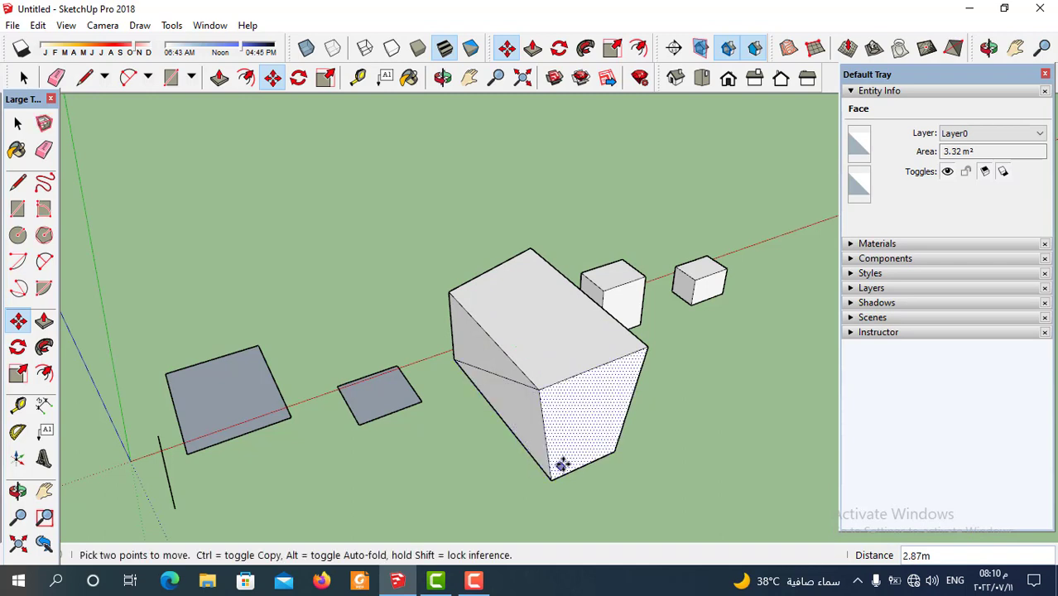
{"action": "left_click", "coordinate": [537, 358]}
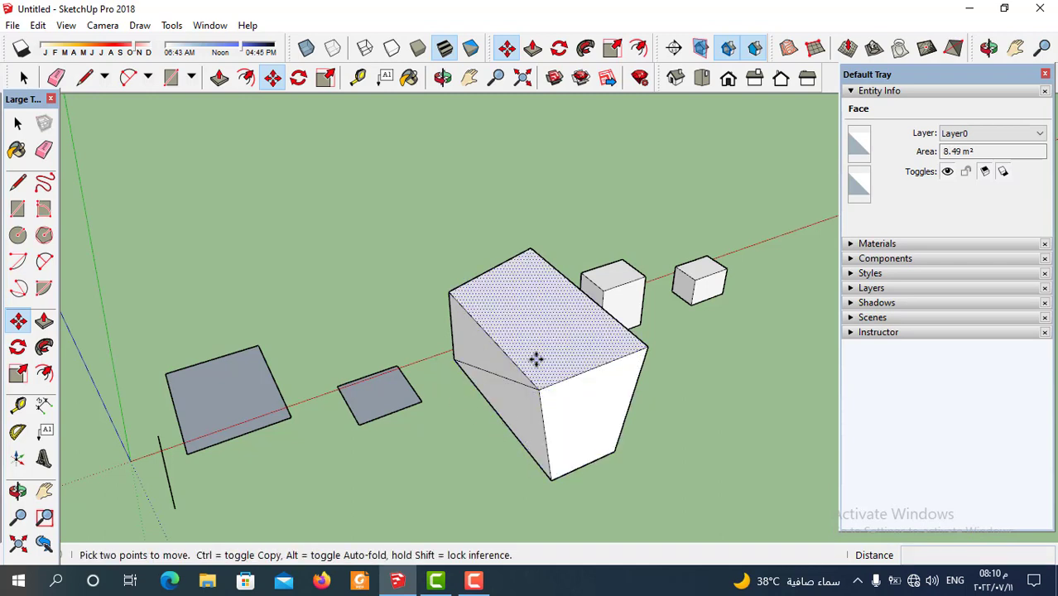
{"action": "left_click", "coordinate": [523, 308]}
{"action": "key", "text": "ctrl+z"}
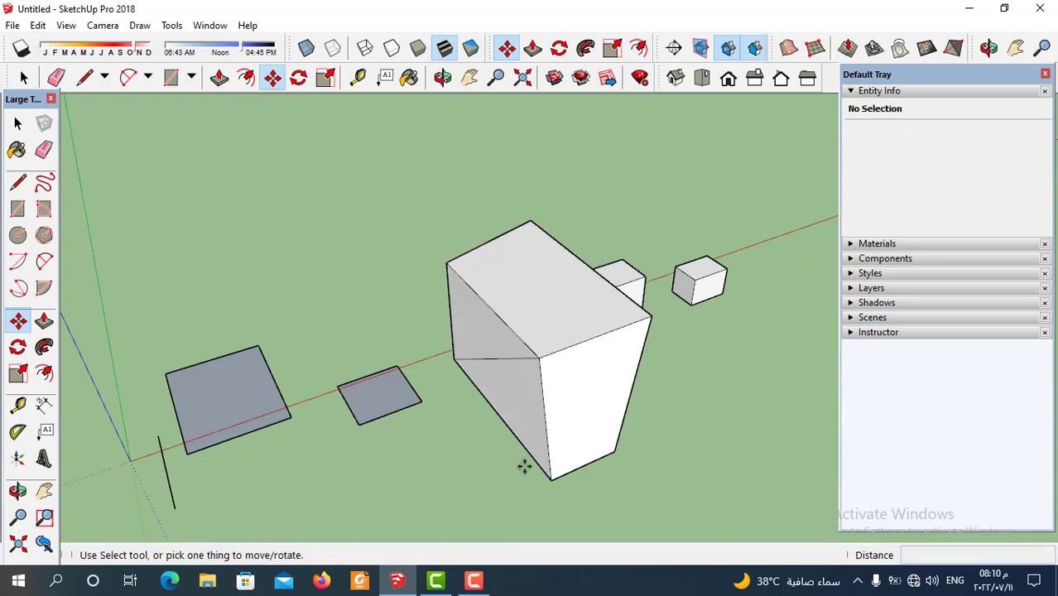
{"action": "scroll", "coordinate": [421, 350], "scroll_direction": "down", "scroll_amount": 3}
{"action": "middle_click_drag", "start_coordinate": [496, 444], "coordinate": [622, 302]}
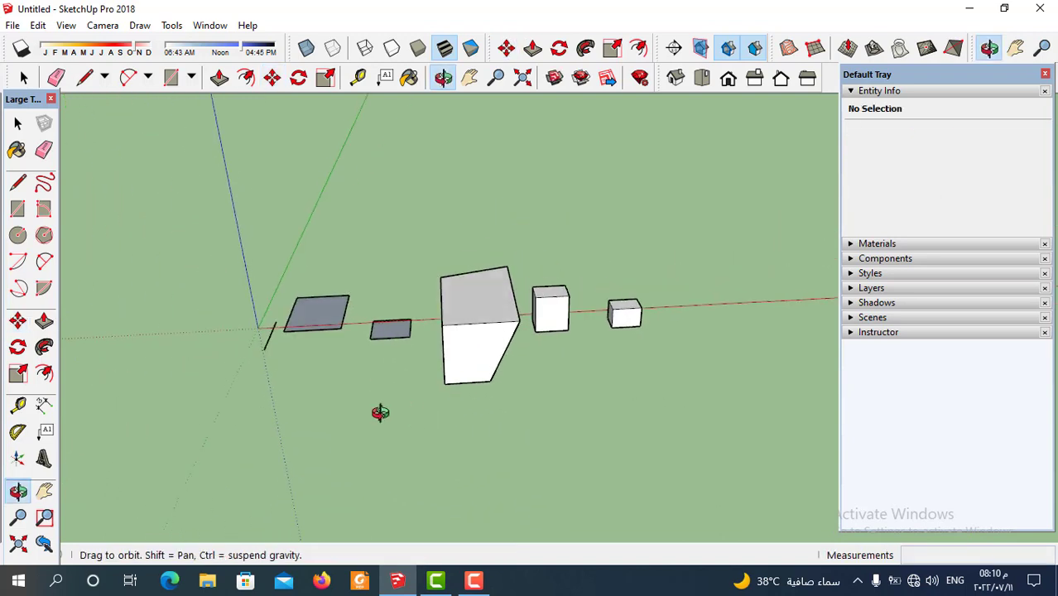
{"action": "middle_click_drag", "start_coordinate": [546, 392], "coordinate": [279, 319]}
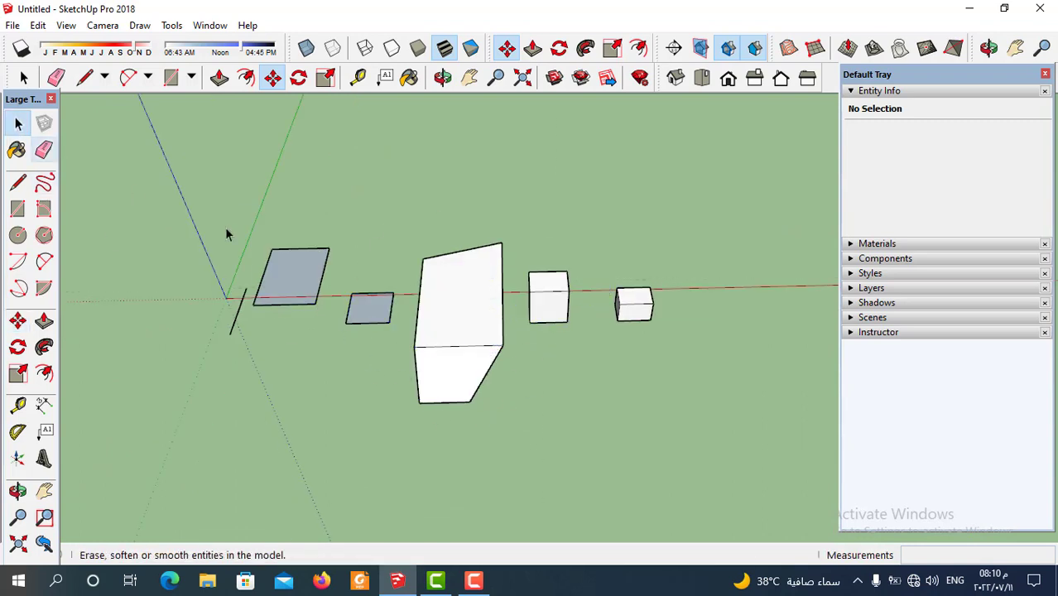
{"action": "key", "text": "space"}
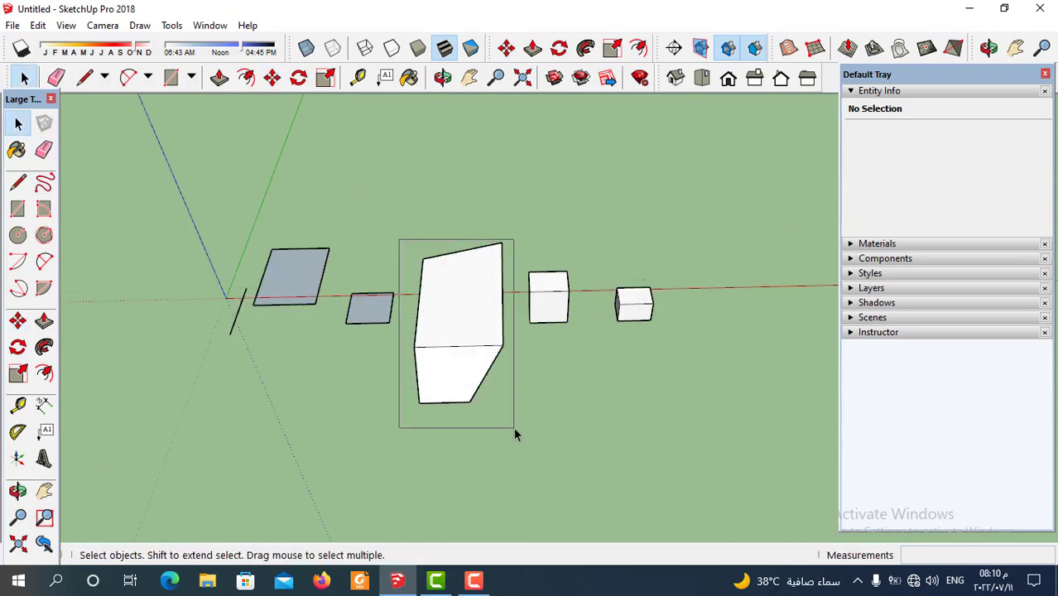
Step: Window-select the lopsided box, move it 3.27m along the green axis, then clear the selection
{"action": "left_click_drag", "start_coordinate": [419, 294], "coordinate": [514, 429]}
{"action": "left_click", "coordinate": [272, 77]}
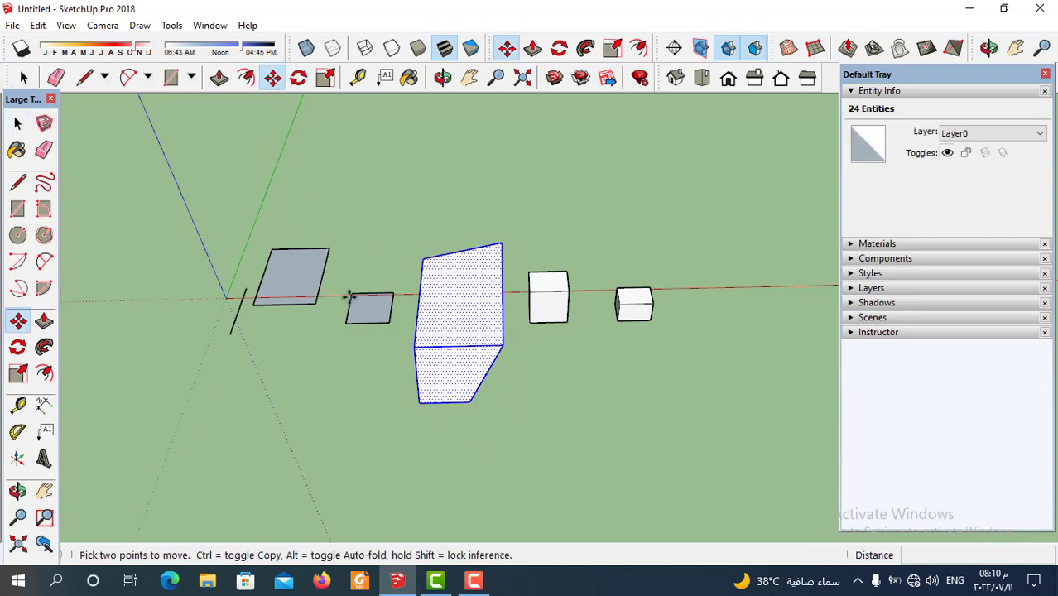
{"action": "left_click", "coordinate": [406, 436]}
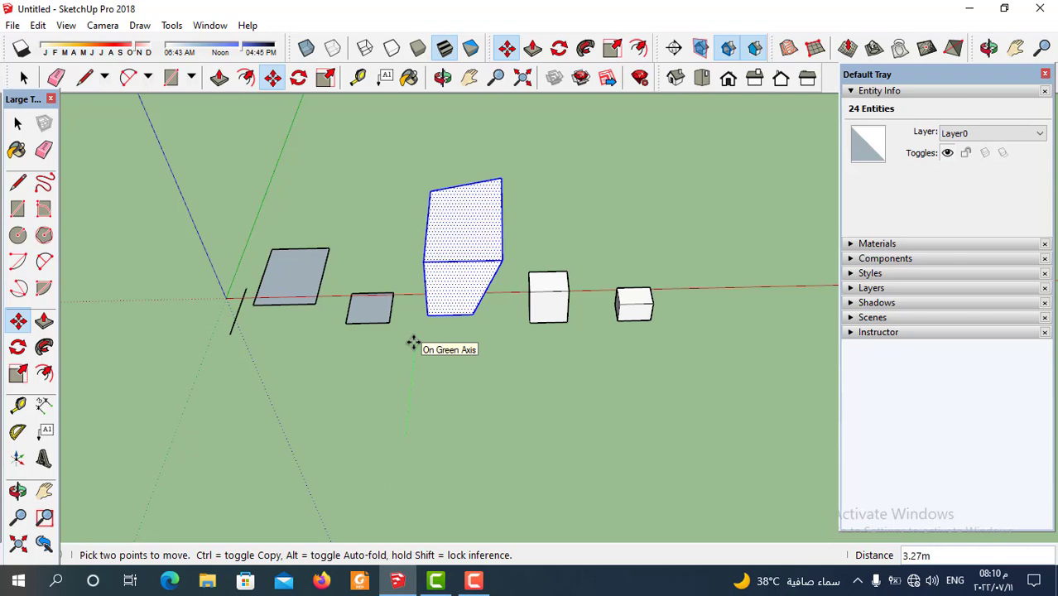
{"action": "left_click", "coordinate": [413, 343]}
{"action": "mouse_move", "coordinate": [479, 395]}
{"action": "middle_mouse_down"}
{"action": "mouse_move", "coordinate": [468, 355]}
{"action": "mouse_move", "coordinate": [410, 301]}
{"action": "middle_mouse_up"}
{"action": "left_click", "coordinate": [17, 122]}
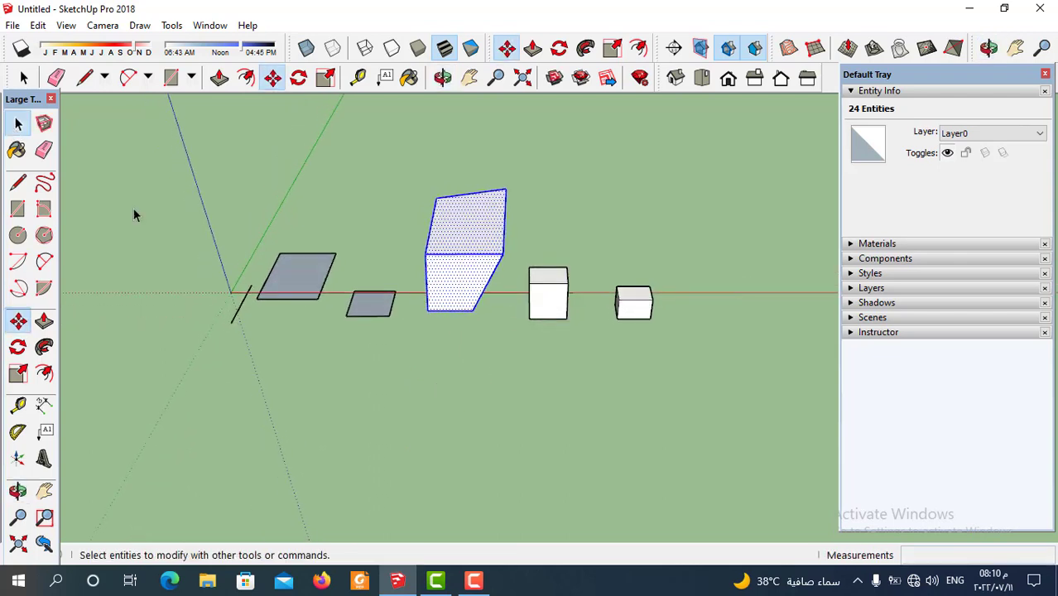
{"action": "left_click", "coordinate": [392, 363]}
{"action": "mouse_move", "coordinate": [494, 374]}
{"action": "middle_mouse_down"}
{"action": "mouse_move", "coordinate": [560, 277]}
{"action": "mouse_move", "coordinate": [472, 346]}
{"action": "mouse_move", "coordinate": [515, 286]}
{"action": "mouse_move", "coordinate": [546, 354]}
{"action": "mouse_move", "coordinate": [571, 327]}
{"action": "middle_mouse_up"}
Step: Move the middle box toward the viewer along the green axis, then bring it back near the row
{"action": "scroll", "coordinate": [572, 327], "scroll_direction": "up", "scroll_amount": 2}
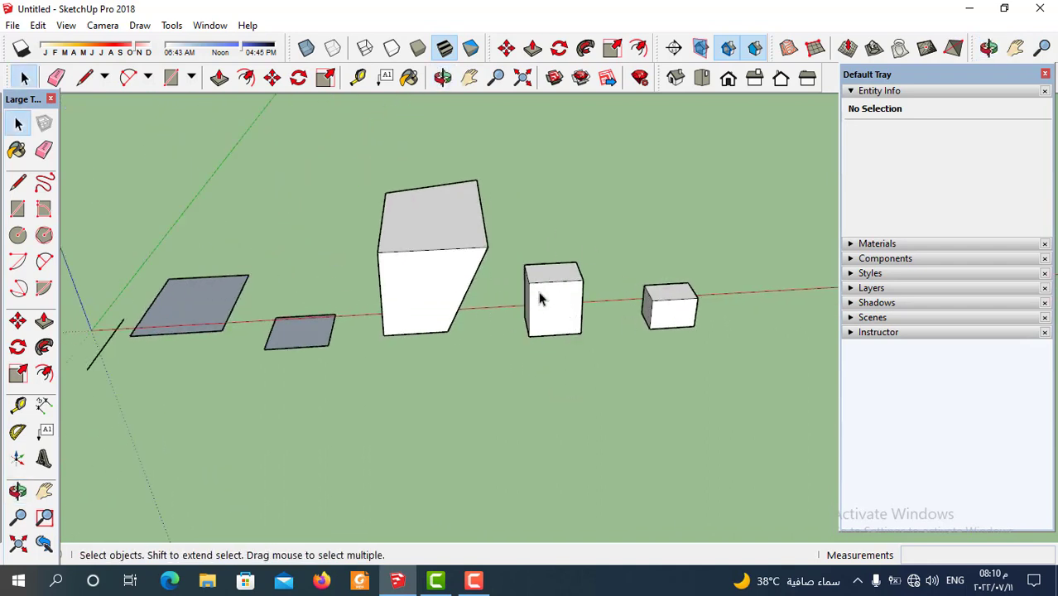
{"action": "scroll", "coordinate": [545, 302], "scroll_direction": "up", "scroll_amount": 2}
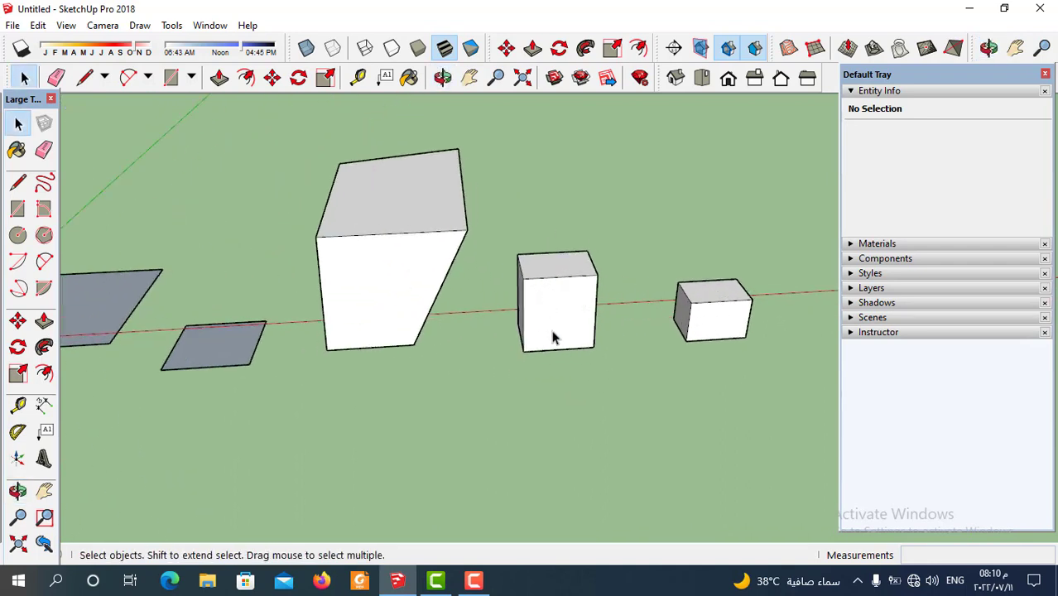
{"action": "left_click", "coordinate": [586, 331]}
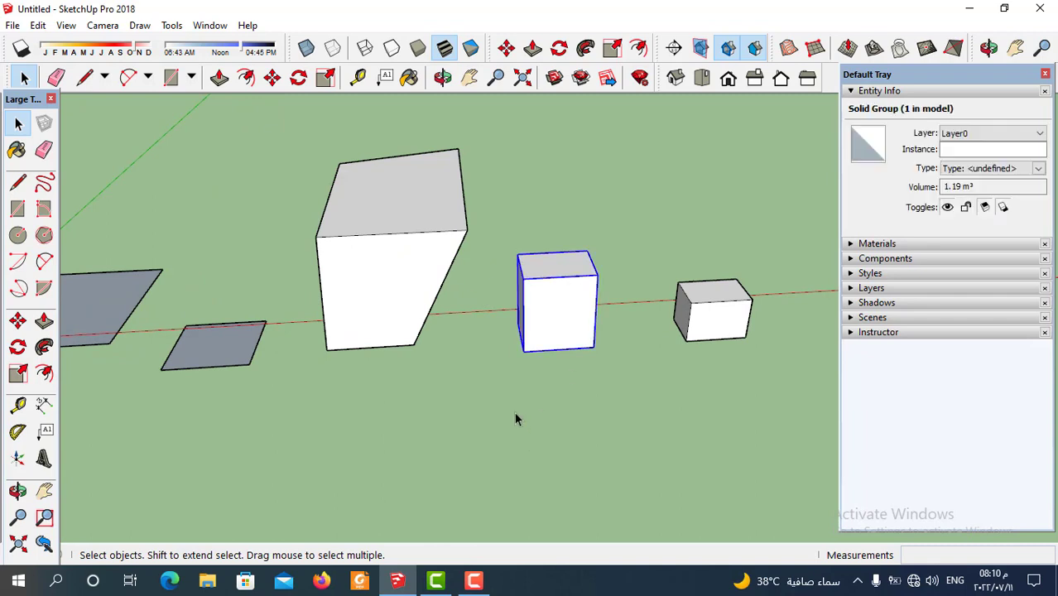
{"action": "left_click", "coordinate": [514, 419]}
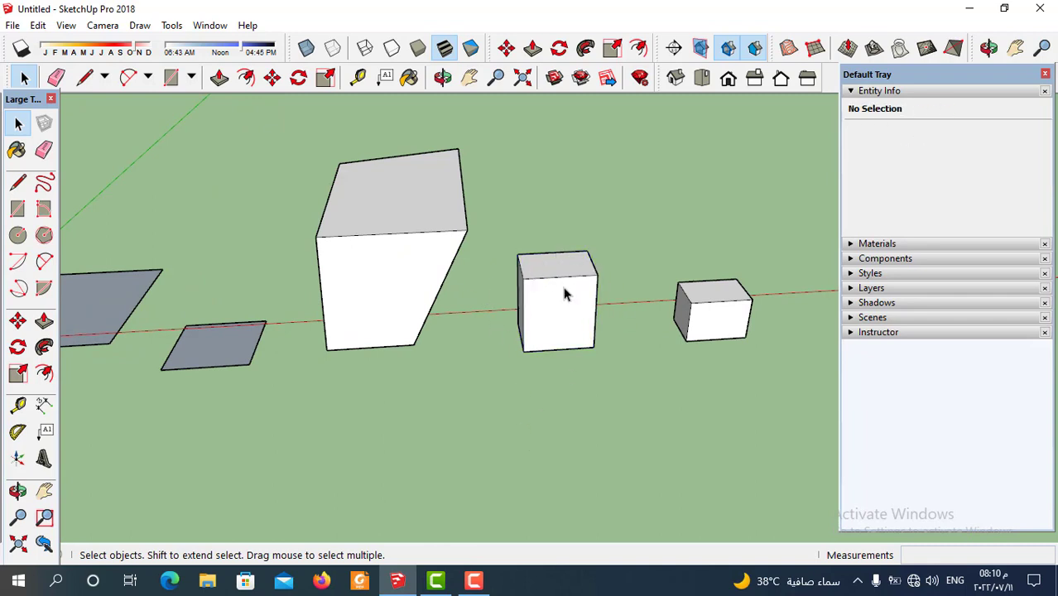
{"action": "left_click", "coordinate": [565, 308]}
{"action": "left_click", "coordinate": [491, 426]}
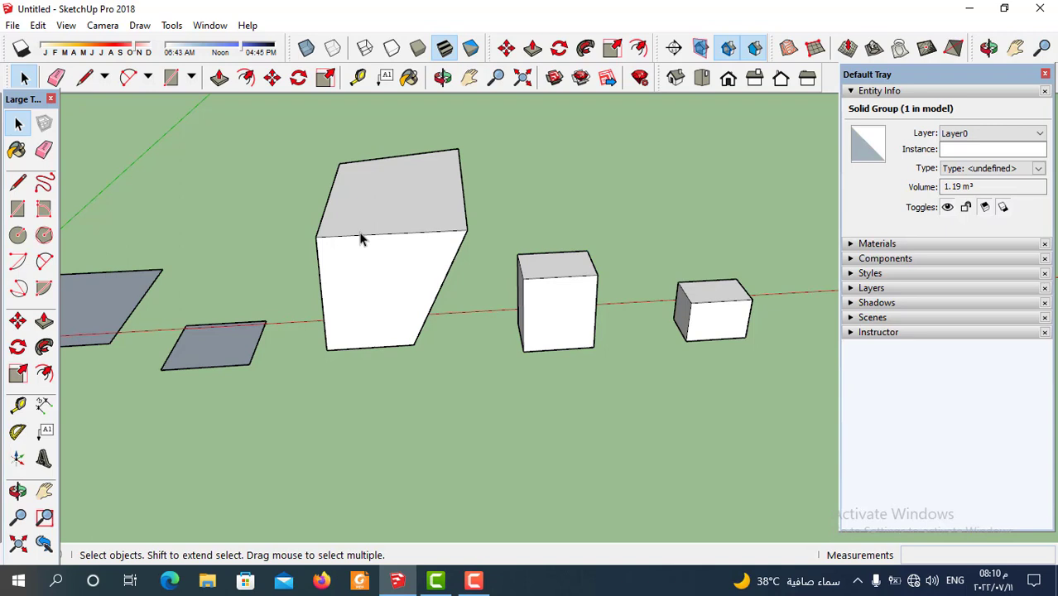
{"action": "left_click", "coordinate": [273, 77]}
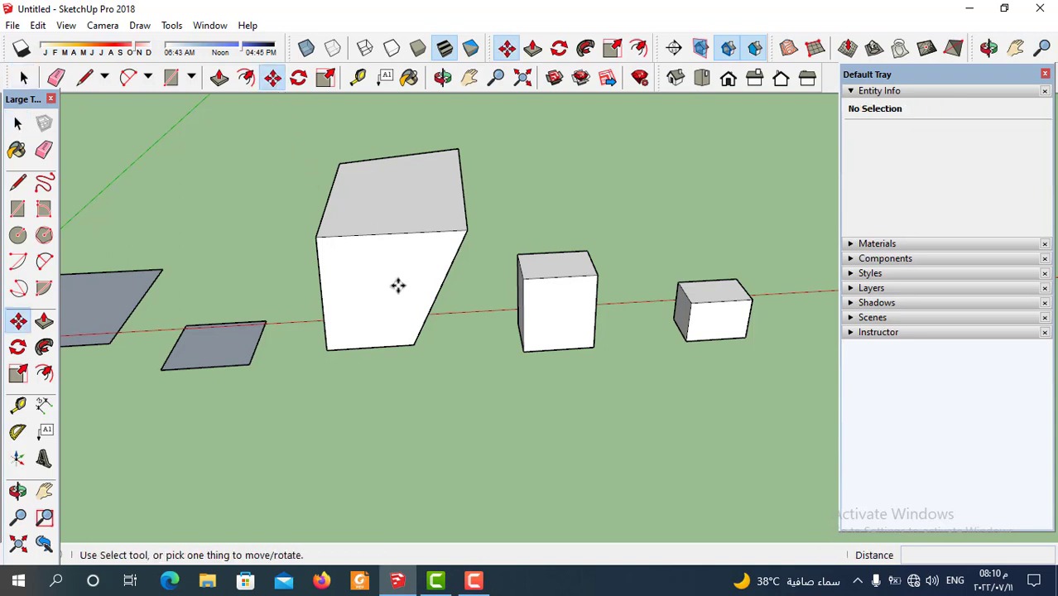
{"action": "left_click", "coordinate": [526, 355]}
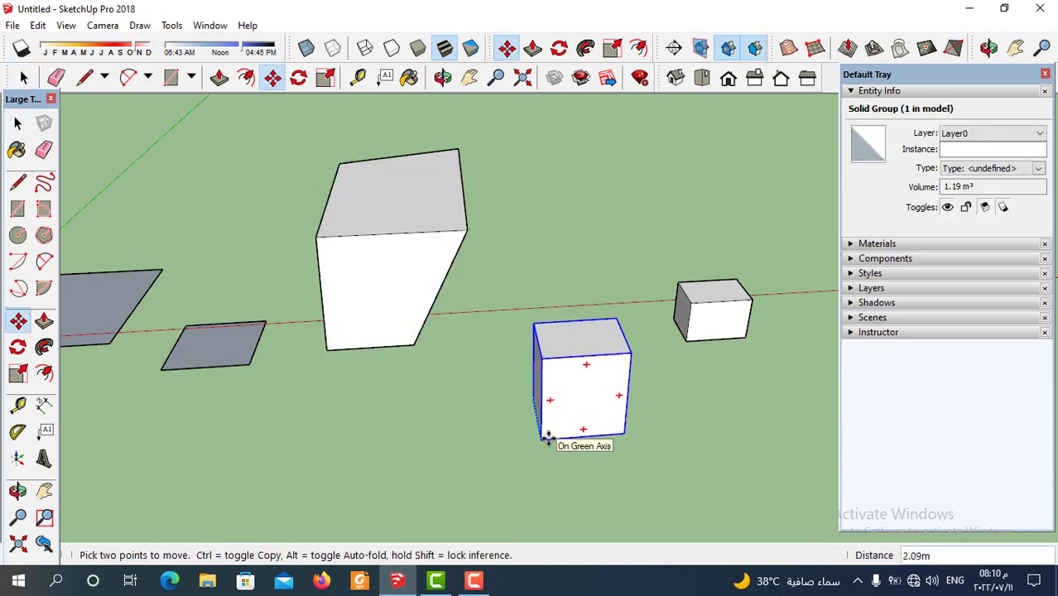
{"action": "left_click", "coordinate": [541, 439]}
{"action": "left_click", "coordinate": [584, 411]}
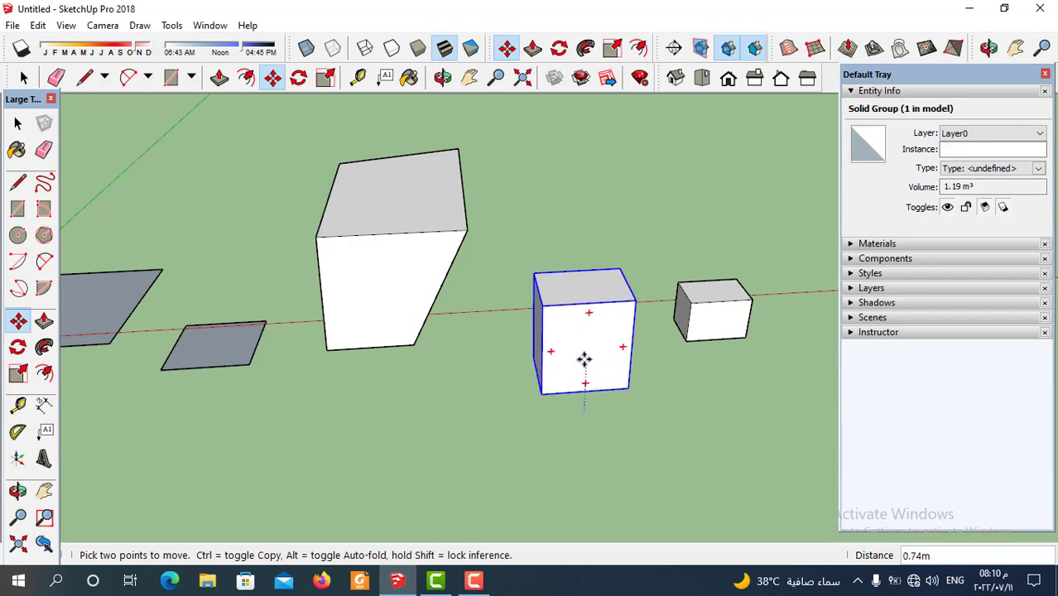
{"action": "left_click", "coordinate": [587, 314]}
Step: Fine-tune the middle box's position so it ends up shifted 1.53m, and reframe the row
{"action": "mouse_move", "coordinate": [578, 421]}
{"action": "middle_mouse_down"}
{"action": "mouse_move", "coordinate": [537, 347]}
{"action": "mouse_move", "coordinate": [590, 390]}
{"action": "middle_mouse_up"}
{"action": "left_click", "coordinate": [590, 311]}
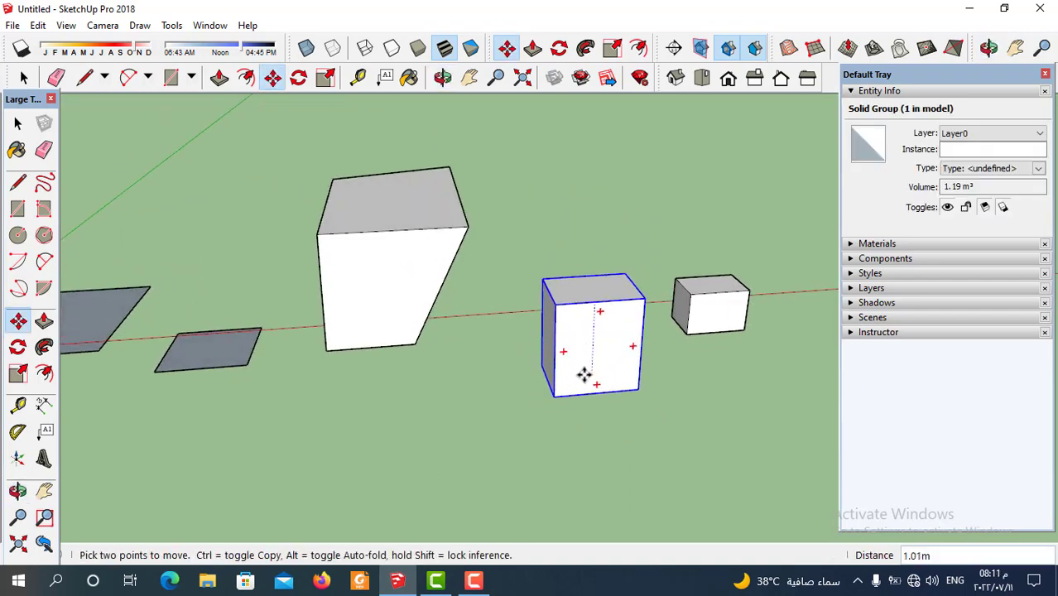
{"action": "left_click", "coordinate": [583, 373]}
{"action": "mouse_move", "coordinate": [621, 428]}
{"action": "middle_mouse_down"}
{"action": "mouse_move", "coordinate": [573, 443]}
{"action": "mouse_move", "coordinate": [574, 403]}
{"action": "middle_mouse_up"}
{"action": "left_click", "coordinate": [550, 347]}
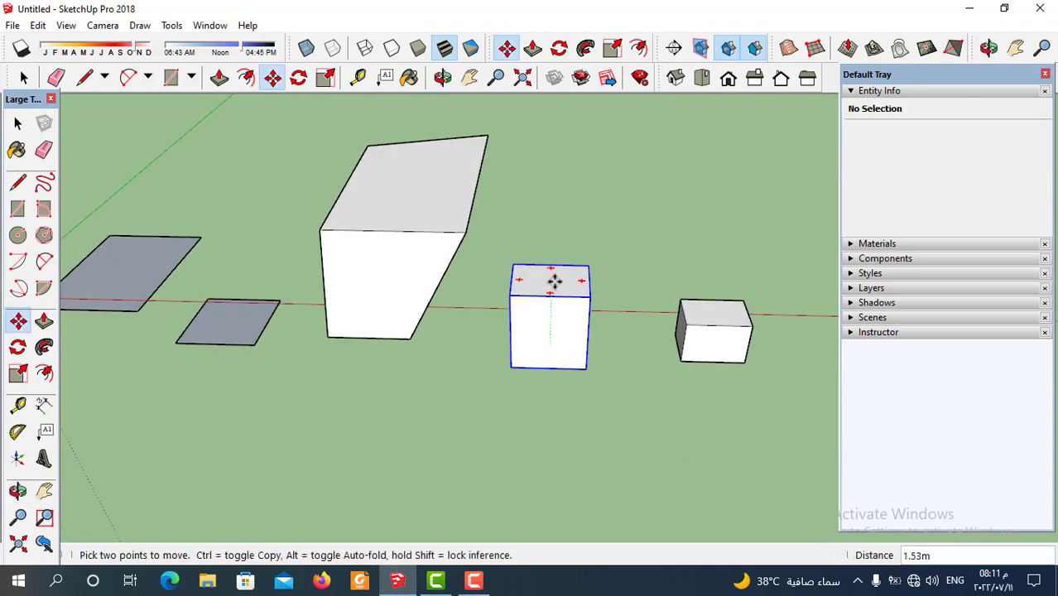
{"action": "left_click", "coordinate": [553, 281]}
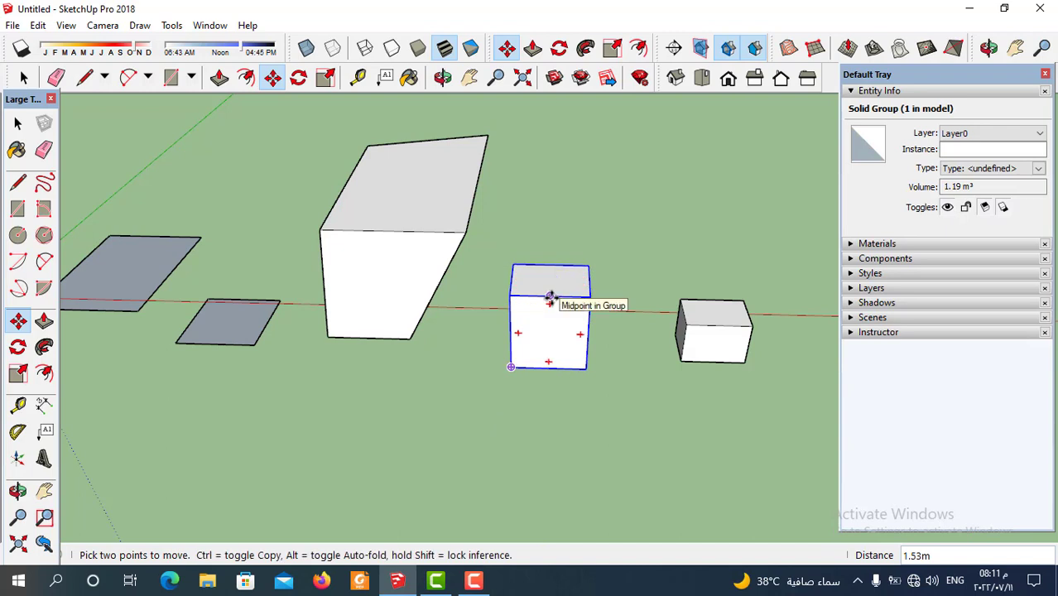
{"action": "left_click", "coordinate": [550, 299]}
{"action": "left_click", "coordinate": [538, 302]}
{"action": "mouse_move", "coordinate": [538, 307]}
{"action": "middle_mouse_down"}
{"action": "mouse_move", "coordinate": [453, 332]}
{"action": "mouse_move", "coordinate": [498, 393]}
{"action": "middle_mouse_up"}
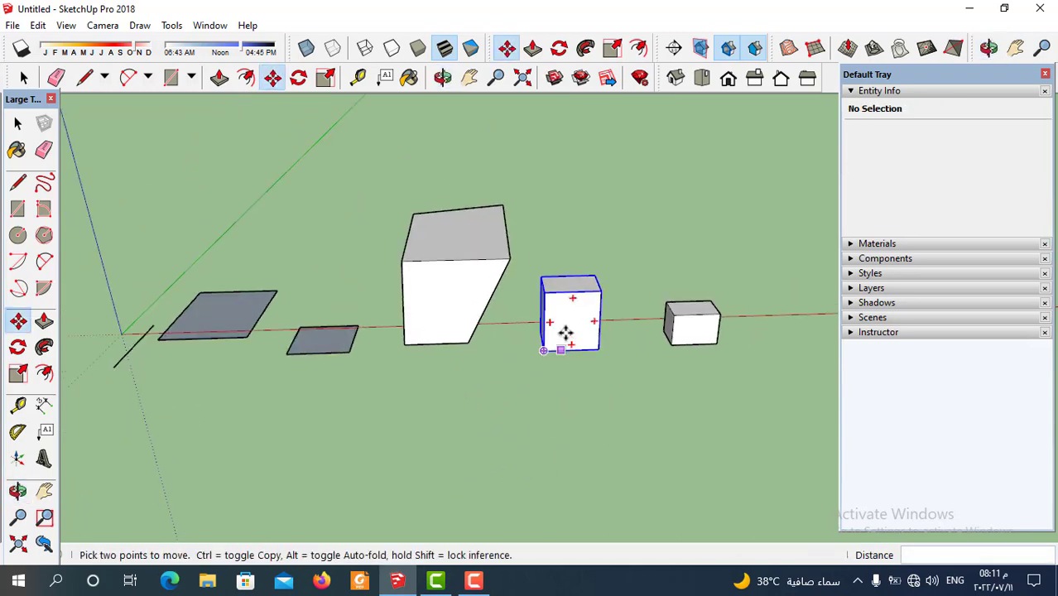
{"action": "scroll", "coordinate": [432, 331], "scroll_direction": "down", "scroll_amount": 2}
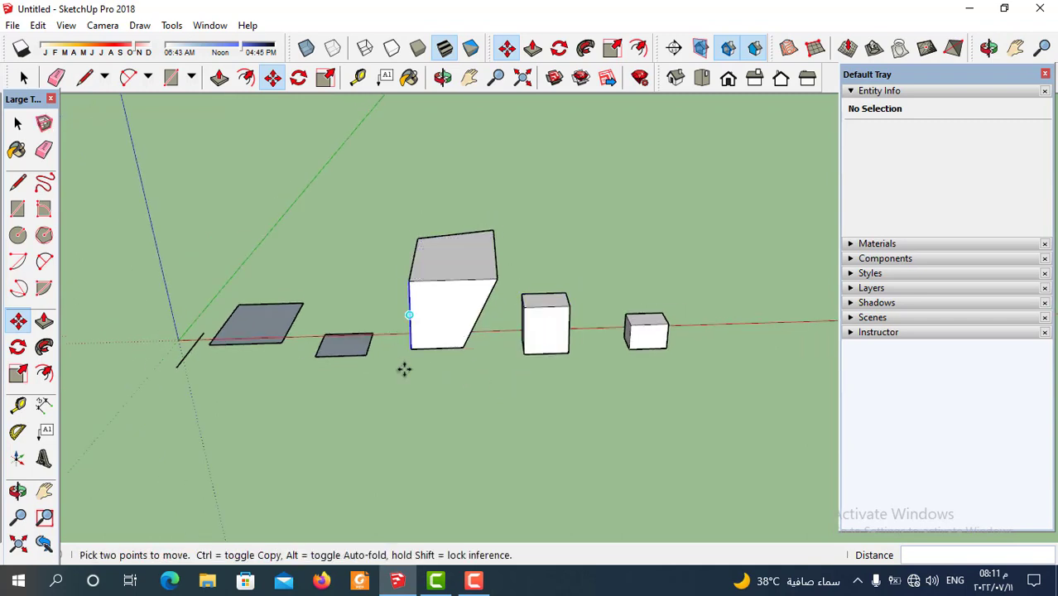
{"action": "middle_click_drag", "start_coordinate": [524, 416], "coordinate": [524, 465]}
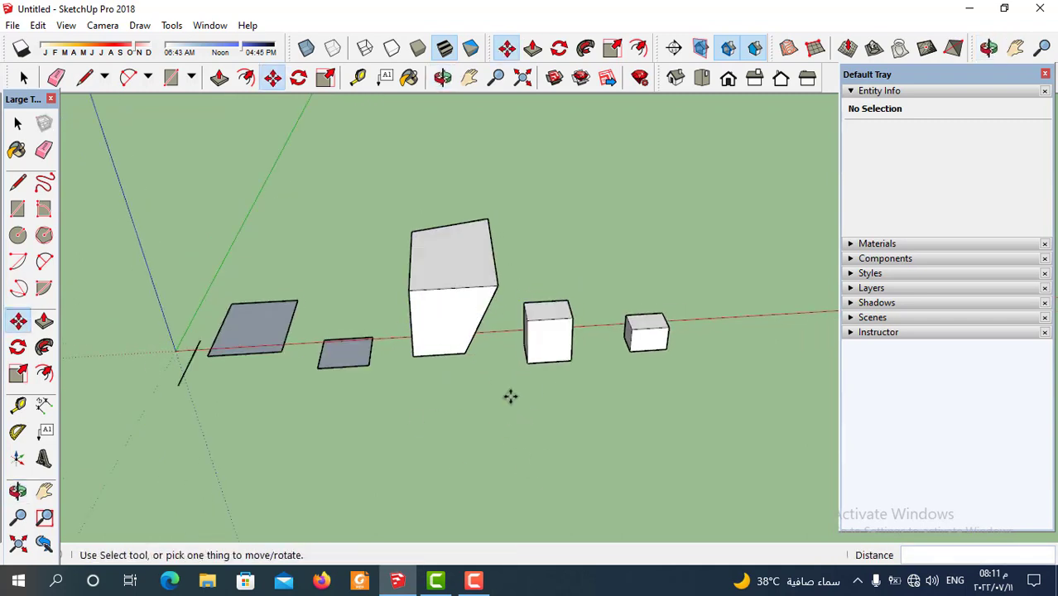
{"action": "middle_click_drag", "start_coordinate": [510, 397], "coordinate": [550, 392]}
{"action": "scroll", "coordinate": [460, 395], "scroll_direction": "down", "scroll_amount": 2}
{"action": "mouse_move", "coordinate": [459, 395]}
{"action": "middle_mouse_down"}
{"action": "mouse_move", "coordinate": [530, 388]}
{"action": "mouse_move", "coordinate": [567, 342]}
{"action": "middle_mouse_up"}
Step: Copy the small box with Move plus Ctrl, placing the duplicate just to its right
{"action": "scroll", "coordinate": [571, 356], "scroll_direction": "up", "scroll_amount": 3}
{"action": "left_click", "coordinate": [575, 343]}
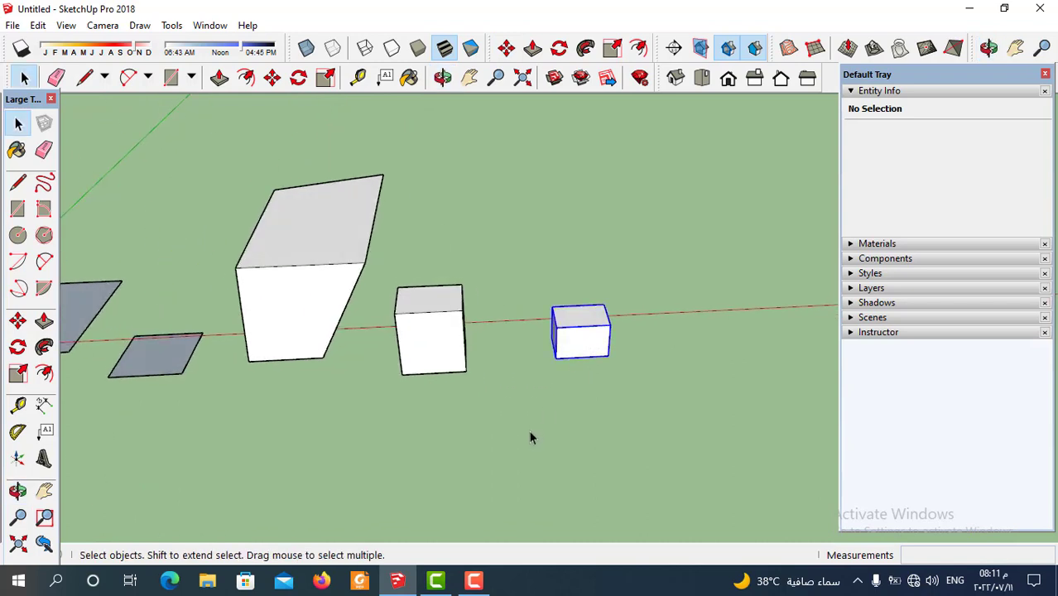
{"action": "scroll", "coordinate": [497, 435], "scroll_direction": "down", "scroll_amount": 2}
{"action": "middle_click_drag", "start_coordinate": [491, 434], "coordinate": [501, 454]}
{"action": "scroll", "coordinate": [579, 314], "scroll_direction": "up", "scroll_amount": 2}
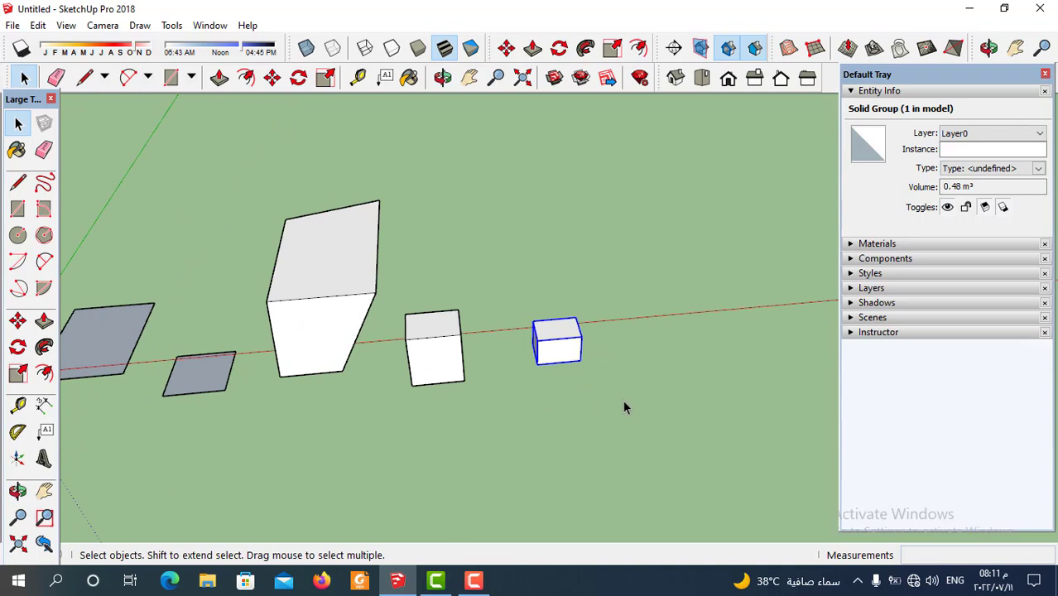
{"action": "left_click", "coordinate": [594, 431]}
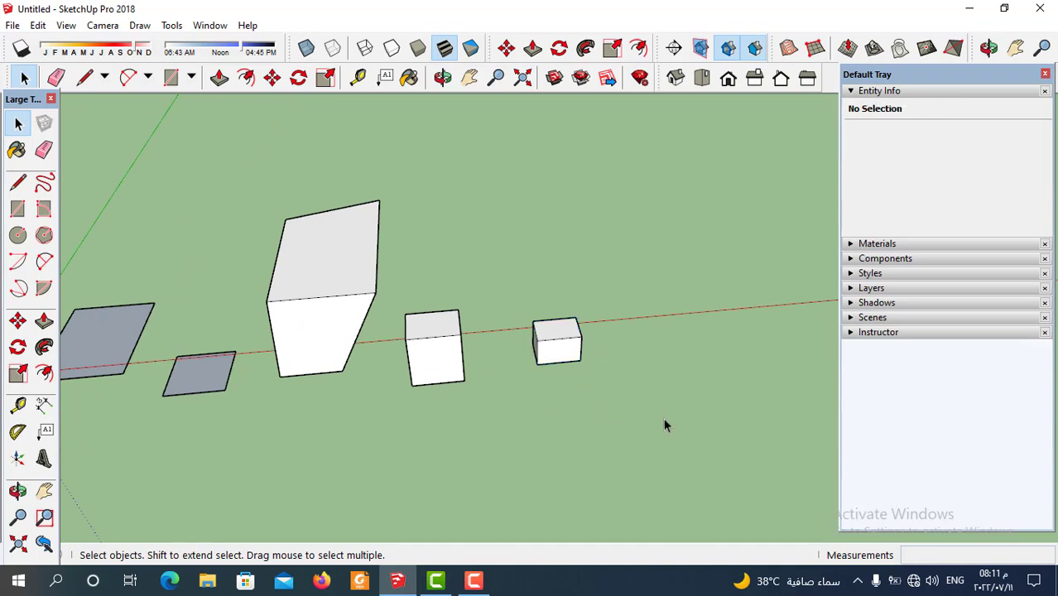
{"action": "middle_click_drag", "start_coordinate": [663, 422], "coordinate": [636, 431]}
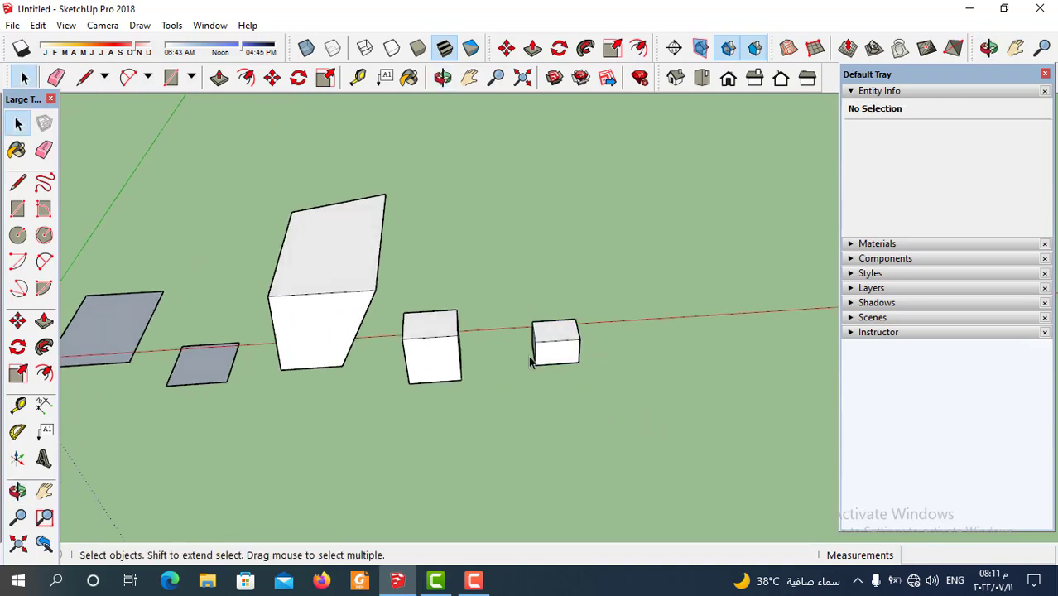
{"action": "left_click", "coordinate": [273, 77]}
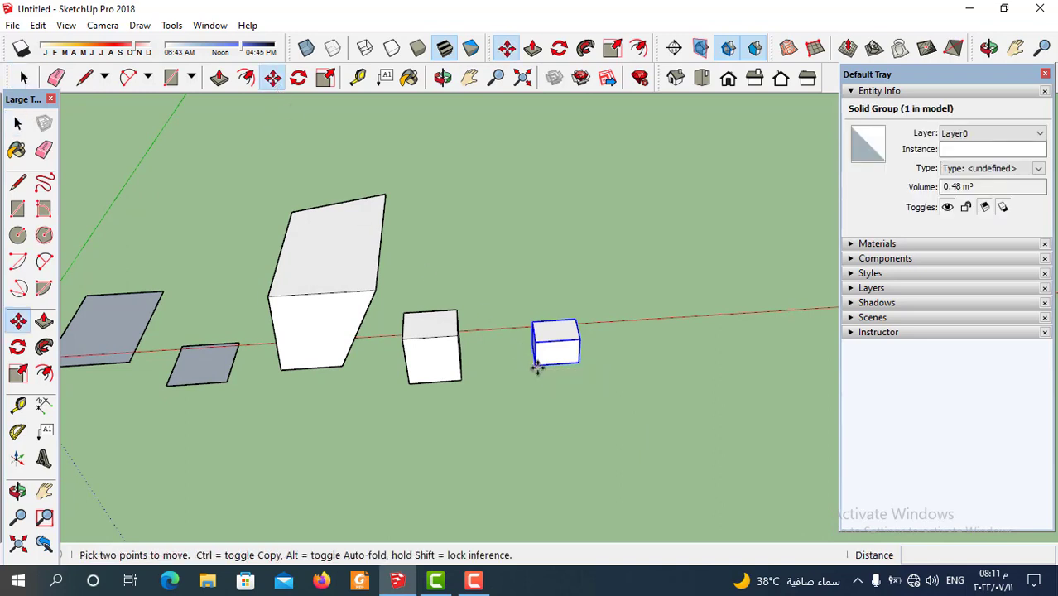
{"action": "left_click", "coordinate": [537, 368]}
{"action": "key", "text": "ctrl"}
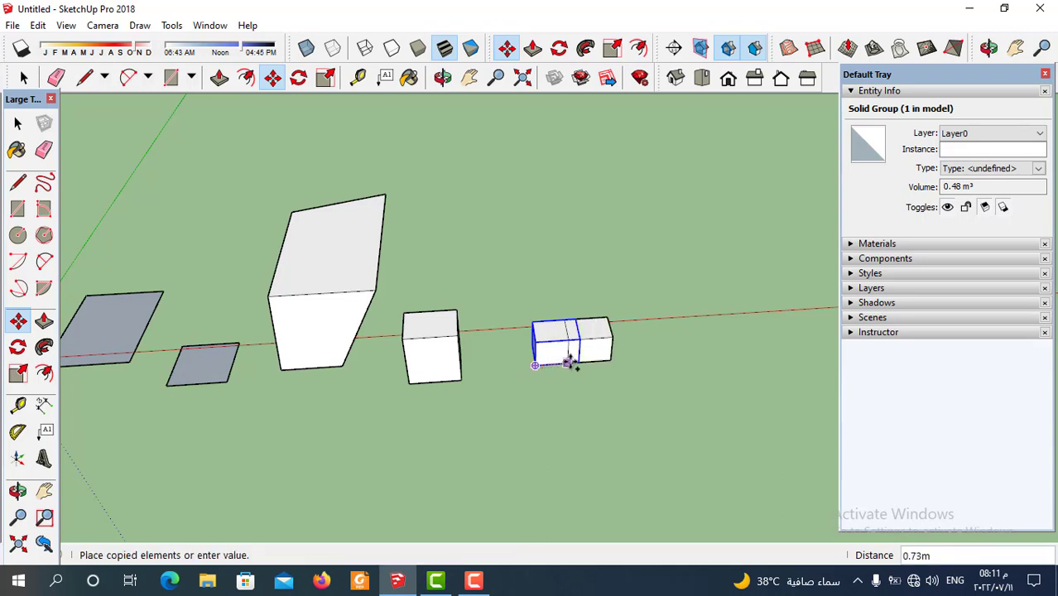
{"action": "left_click", "coordinate": [599, 351]}
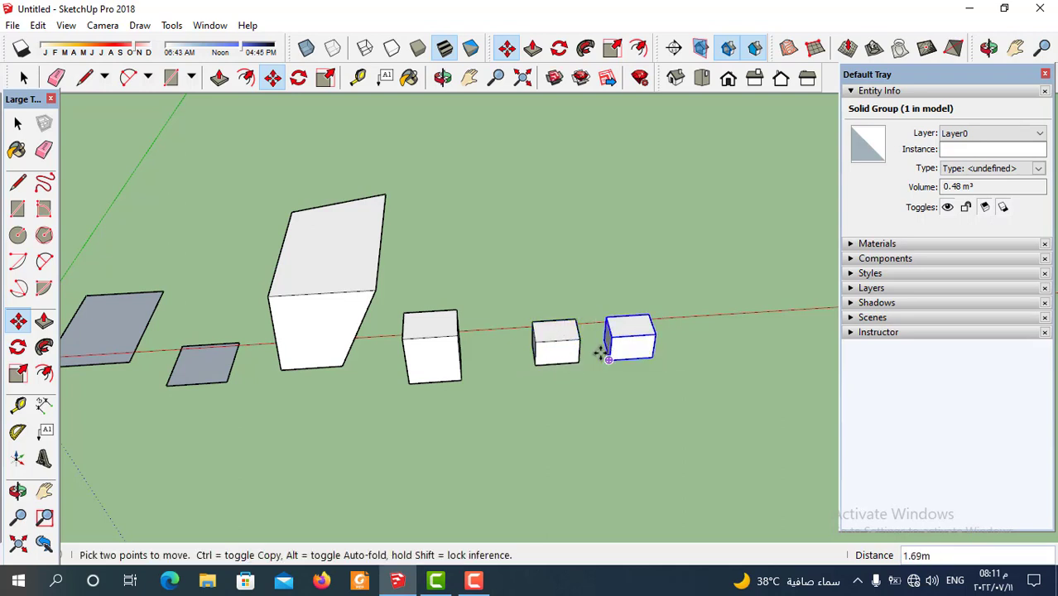
Step: Copy the new box again farther right along the red axis, giving three small boxes
{"action": "scroll", "coordinate": [620, 379], "scroll_direction": "down", "scroll_amount": 2}
{"action": "middle_click_drag", "start_coordinate": [620, 379], "coordinate": [610, 428]}
{"action": "scroll", "coordinate": [580, 376], "scroll_direction": "up", "scroll_amount": 1}
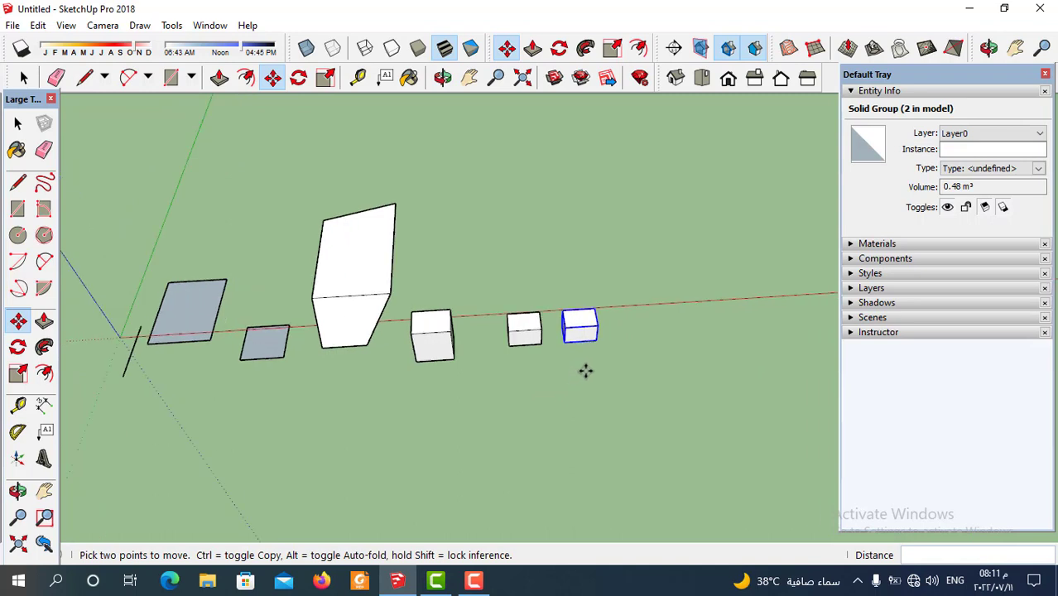
{"action": "scroll", "coordinate": [437, 334], "scroll_direction": "down", "scroll_amount": 1}
{"action": "scroll", "coordinate": [576, 369], "scroll_direction": "up", "scroll_amount": 1}
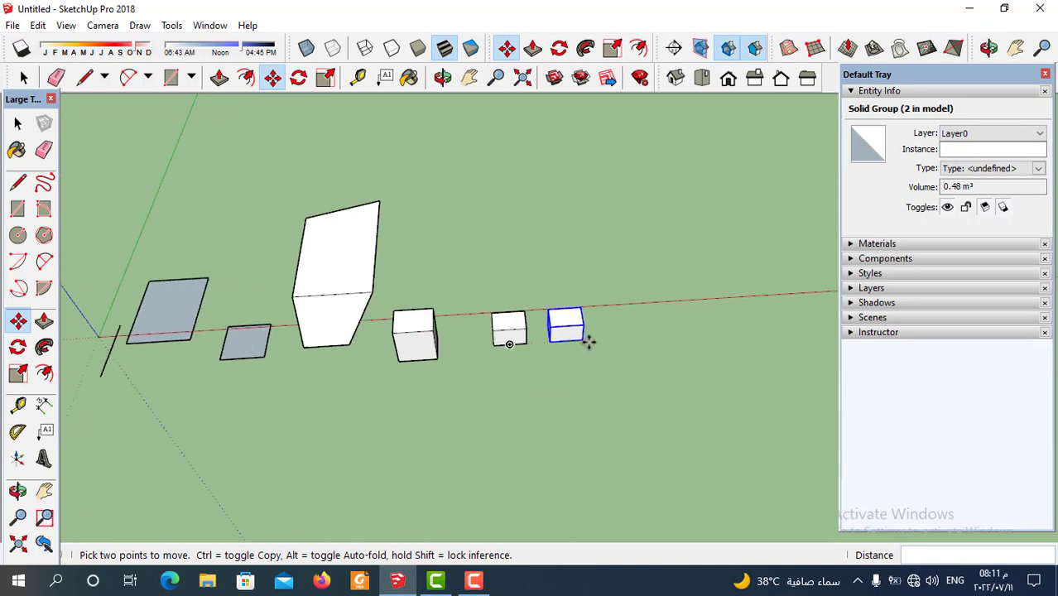
{"action": "scroll", "coordinate": [584, 339], "scroll_direction": "up", "scroll_amount": 1}
{"action": "scroll", "coordinate": [553, 373], "scroll_direction": "up", "scroll_amount": 1}
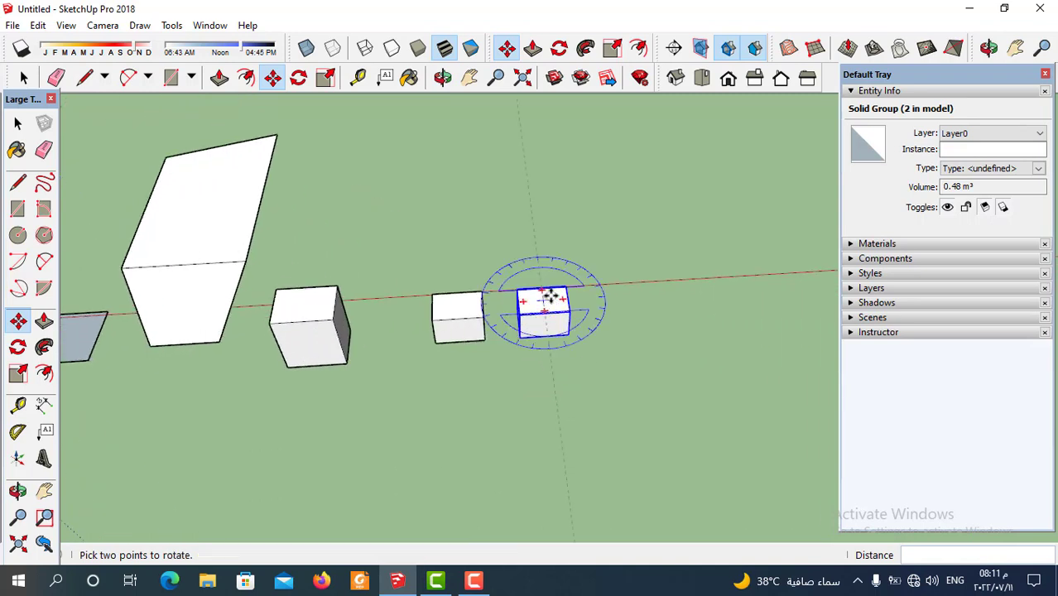
{"action": "left_click", "coordinate": [518, 338]}
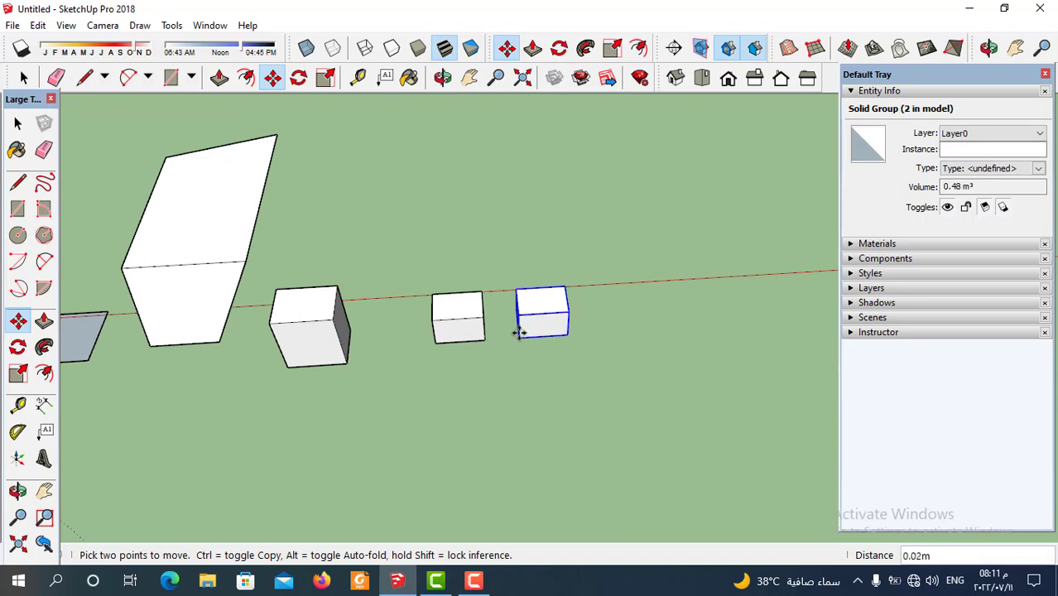
{"action": "key", "text": "ctrl"}
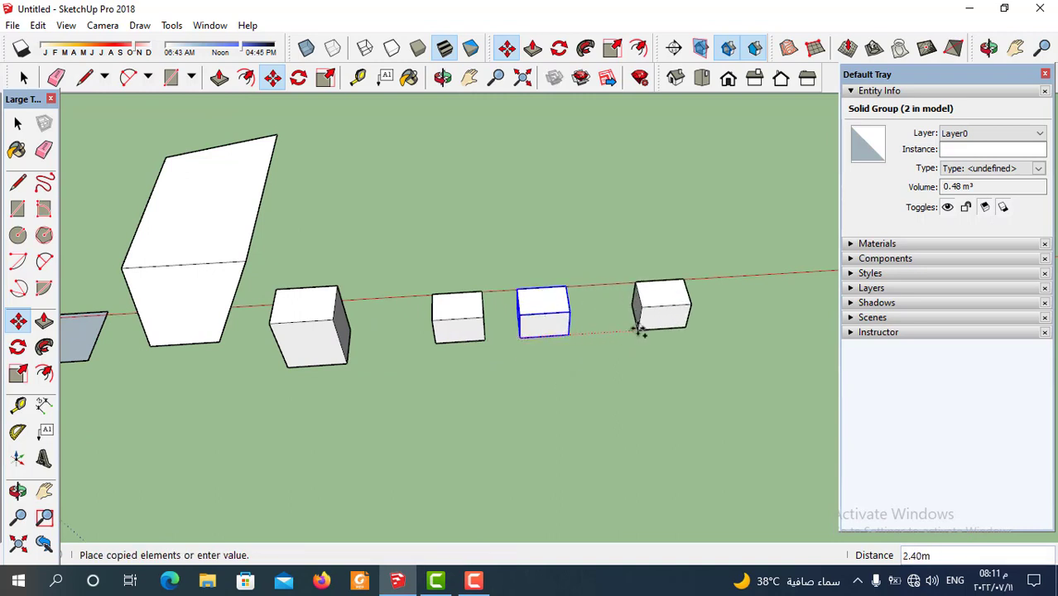
{"action": "left_click", "coordinate": [653, 331]}
{"action": "scroll", "coordinate": [596, 364], "scroll_direction": "down", "scroll_amount": 2}
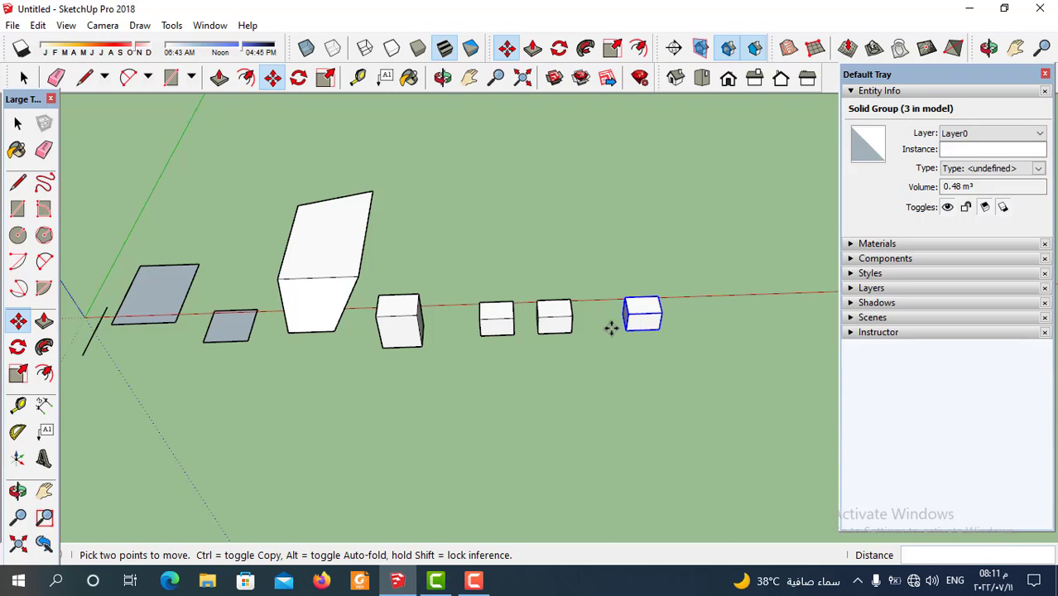
Step: Copy the rightmost box far along the red axis as a 5x array
{"action": "scroll", "coordinate": [585, 352], "scroll_direction": "down", "scroll_amount": 1}
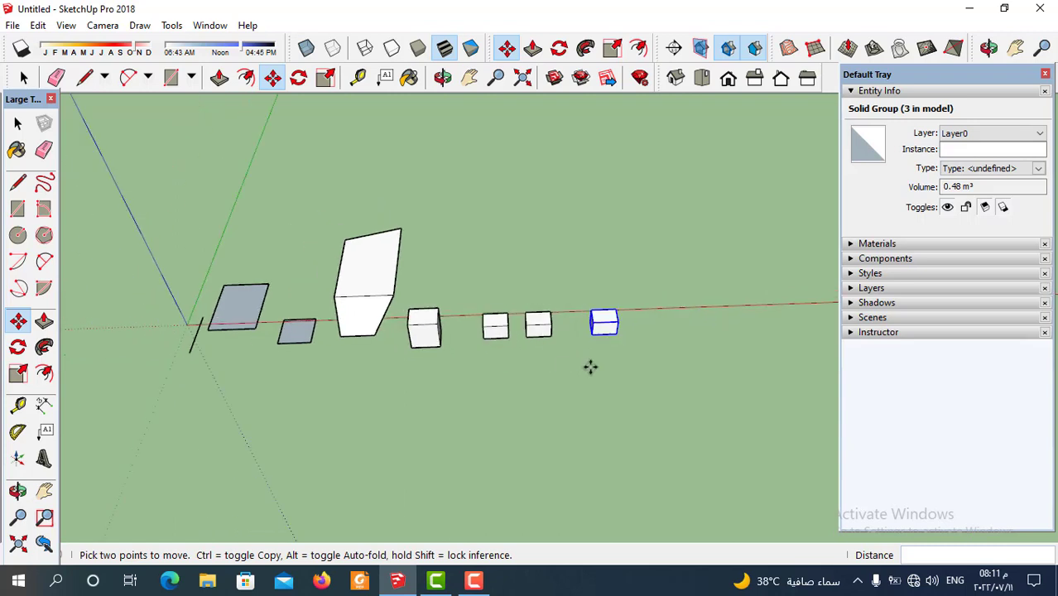
{"action": "scroll", "coordinate": [603, 348], "scroll_direction": "up", "scroll_amount": 1}
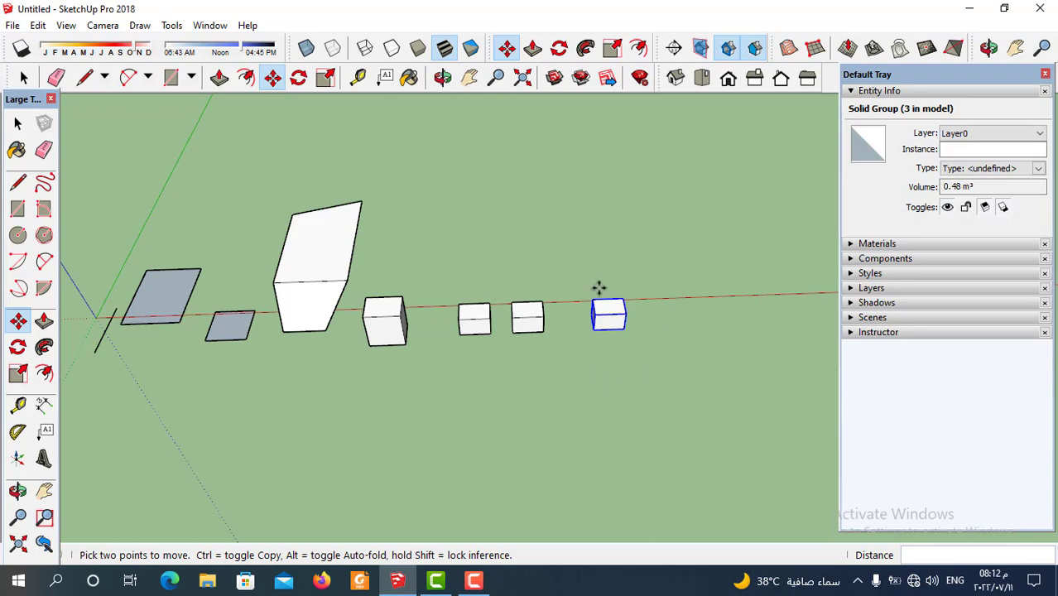
{"action": "scroll", "coordinate": [511, 338], "scroll_direction": "down", "scroll_amount": 1}
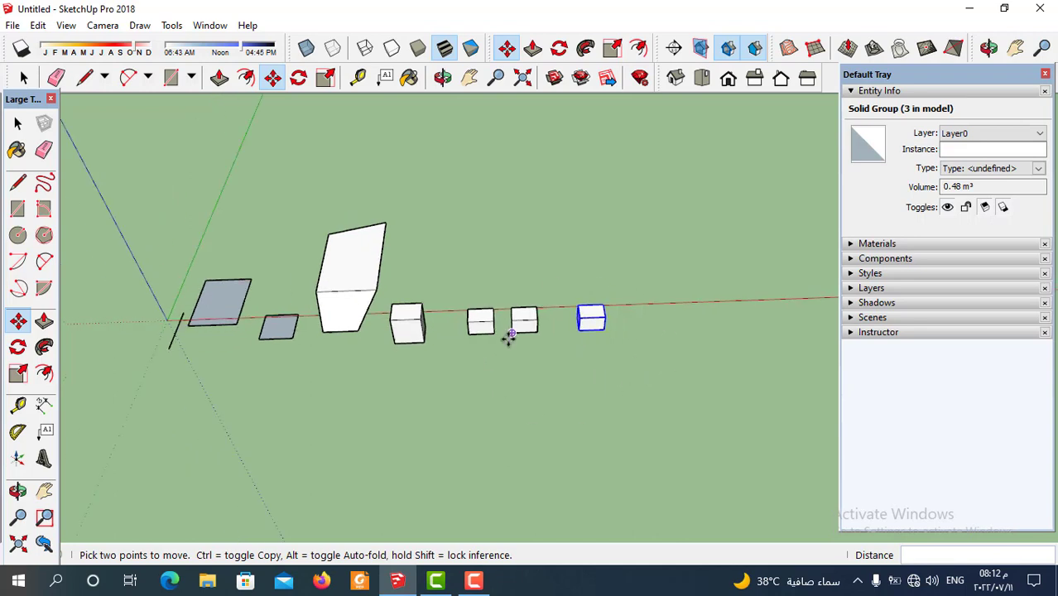
{"action": "left_click", "coordinate": [18, 122]}
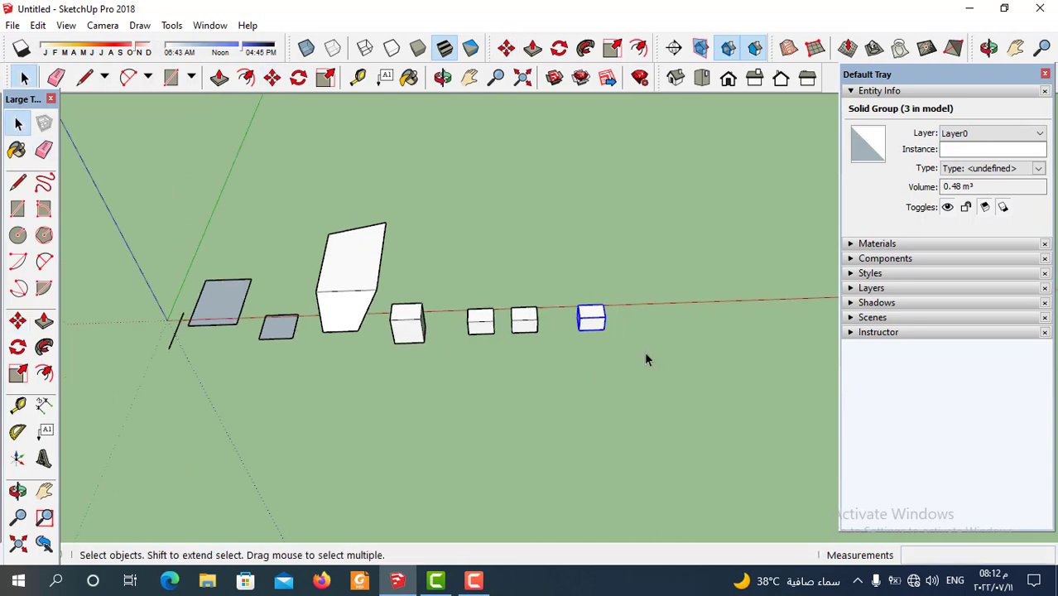
{"action": "scroll", "coordinate": [610, 329], "scroll_direction": "up", "scroll_amount": 1}
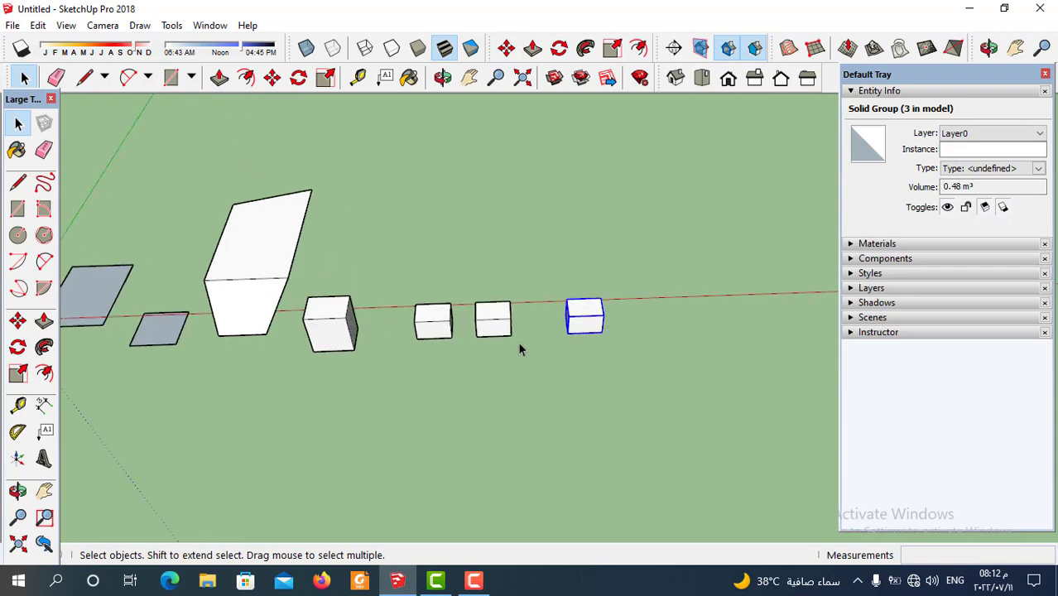
{"action": "scroll", "coordinate": [551, 368], "scroll_direction": "down", "scroll_amount": 1}
{"action": "scroll", "coordinate": [584, 347], "scroll_direction": "up", "scroll_amount": 1}
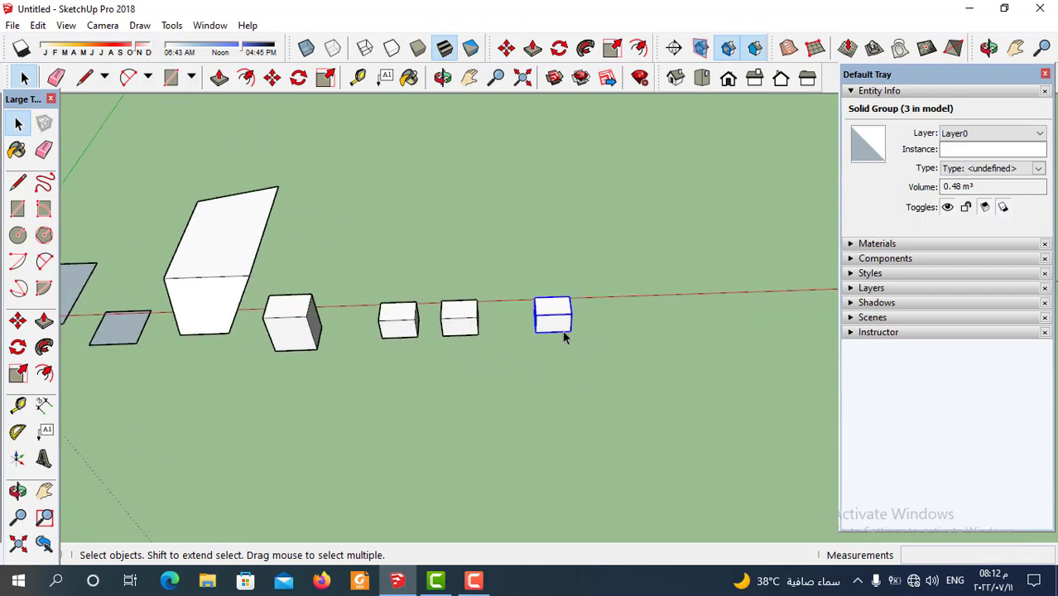
{"action": "scroll", "coordinate": [562, 330], "scroll_direction": "up", "scroll_amount": 1}
{"action": "key", "text": "m"}
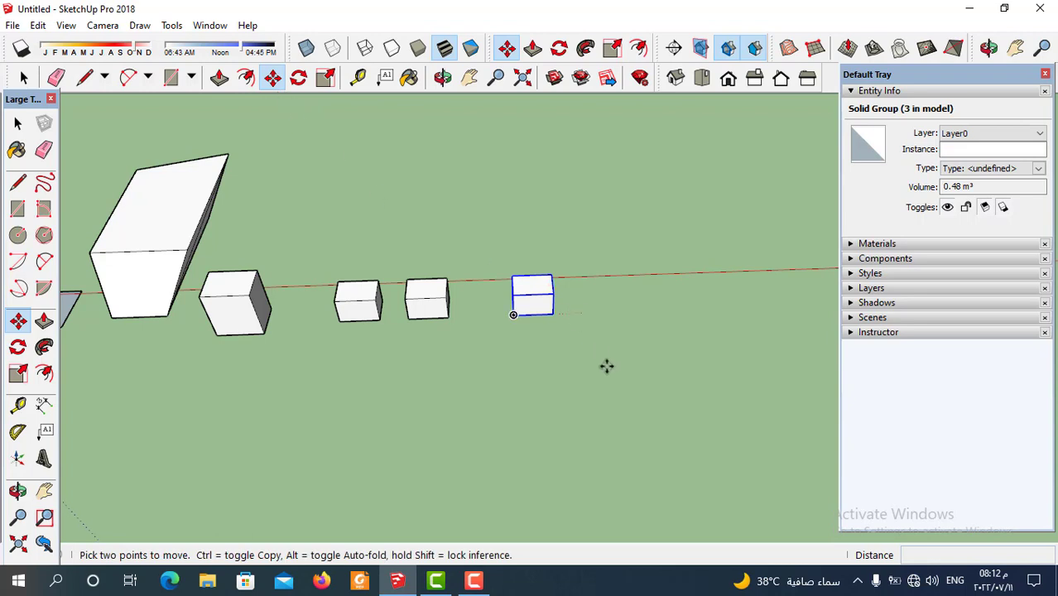
{"action": "key", "text": "ctrl"}
{"action": "left_click", "coordinate": [518, 315]}
{"action": "scroll", "coordinate": [496, 323], "scroll_direction": "down", "scroll_amount": 1}
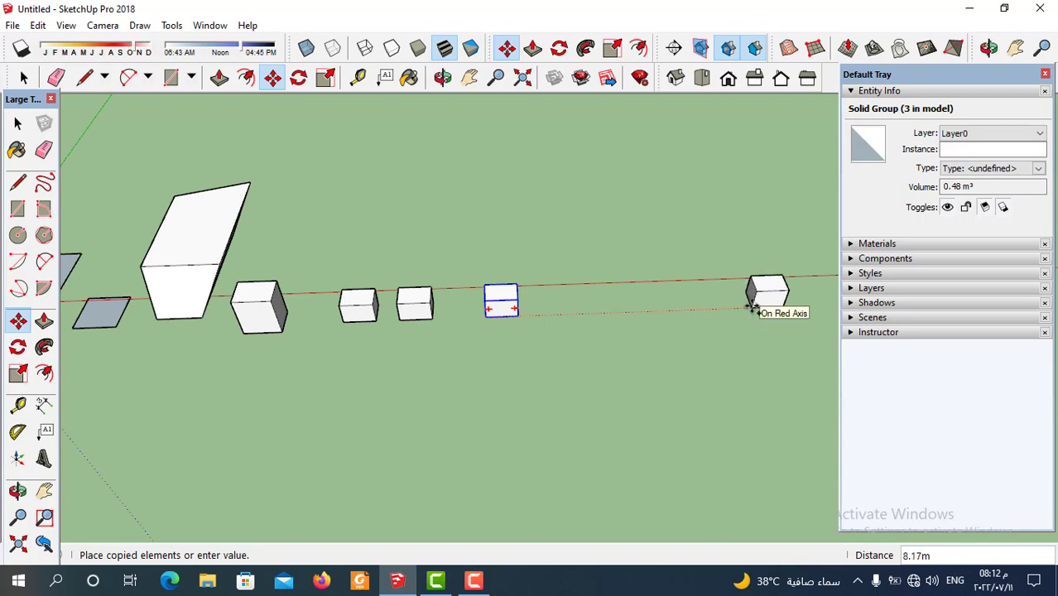
{"action": "left_click", "coordinate": [752, 305]}
{"action": "type", "text": "5"}
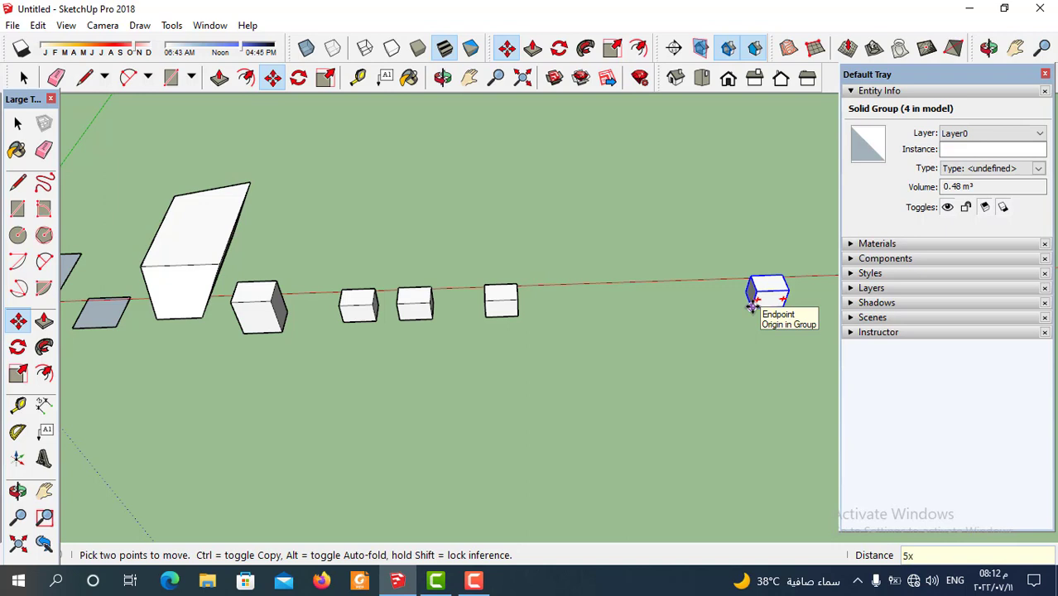
{"action": "key", "text": "Return"}
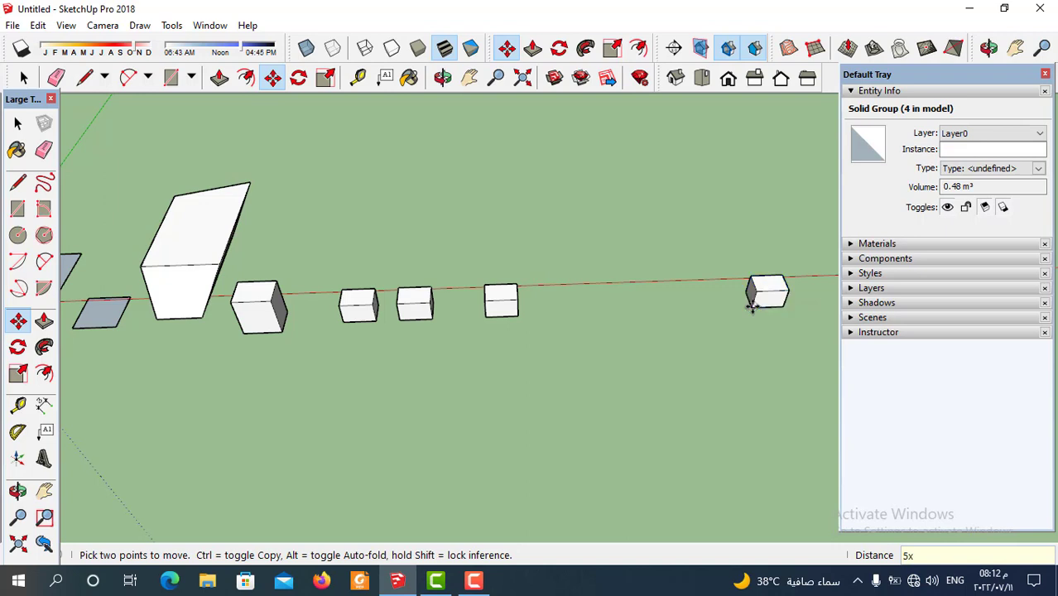
Step: Change the array count to 4x
{"action": "scroll", "coordinate": [625, 366], "scroll_direction": "down", "scroll_amount": 3}
{"action": "scroll", "coordinate": [635, 375], "scroll_direction": "down", "scroll_amount": 3}
{"action": "scroll", "coordinate": [635, 375], "scroll_direction": "down", "scroll_amount": 2}
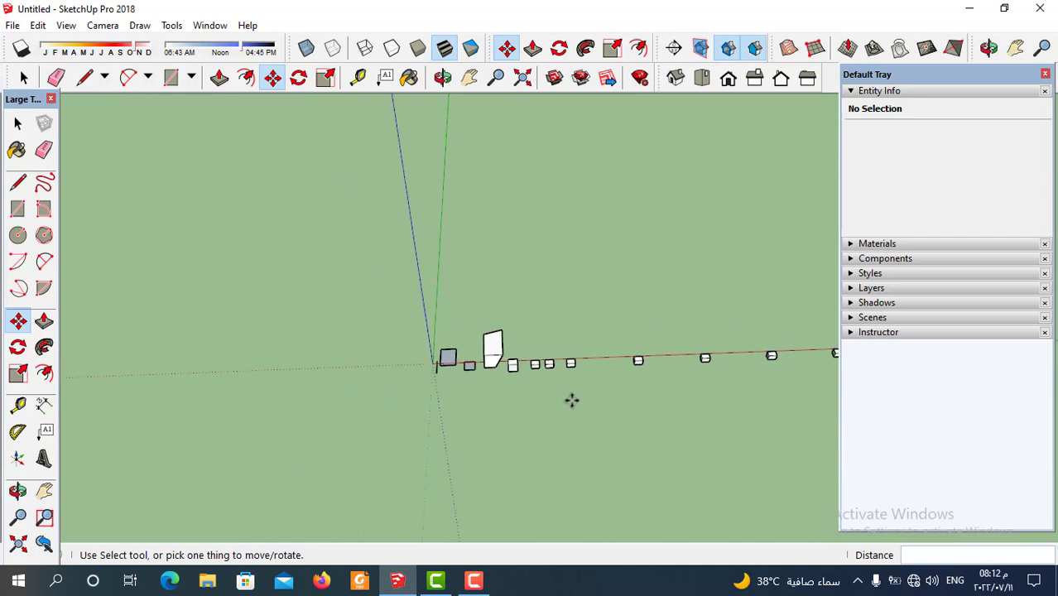
{"action": "scroll", "coordinate": [626, 390], "scroll_direction": "down", "scroll_amount": 2}
{"action": "scroll", "coordinate": [718, 377], "scroll_direction": "up", "scroll_amount": 3}
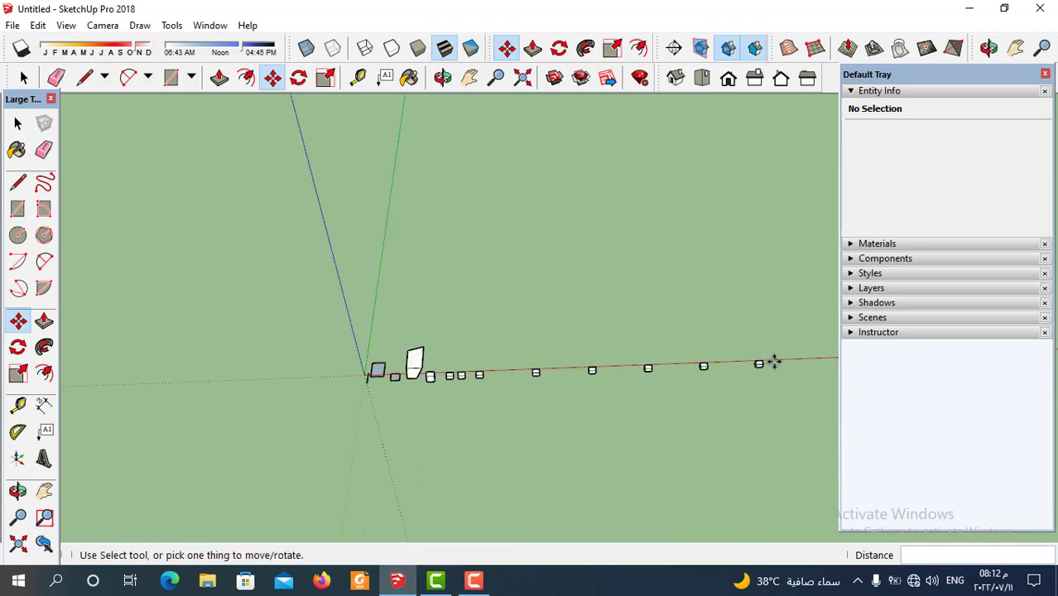
{"action": "scroll", "coordinate": [773, 362], "scroll_direction": "up", "scroll_amount": 1}
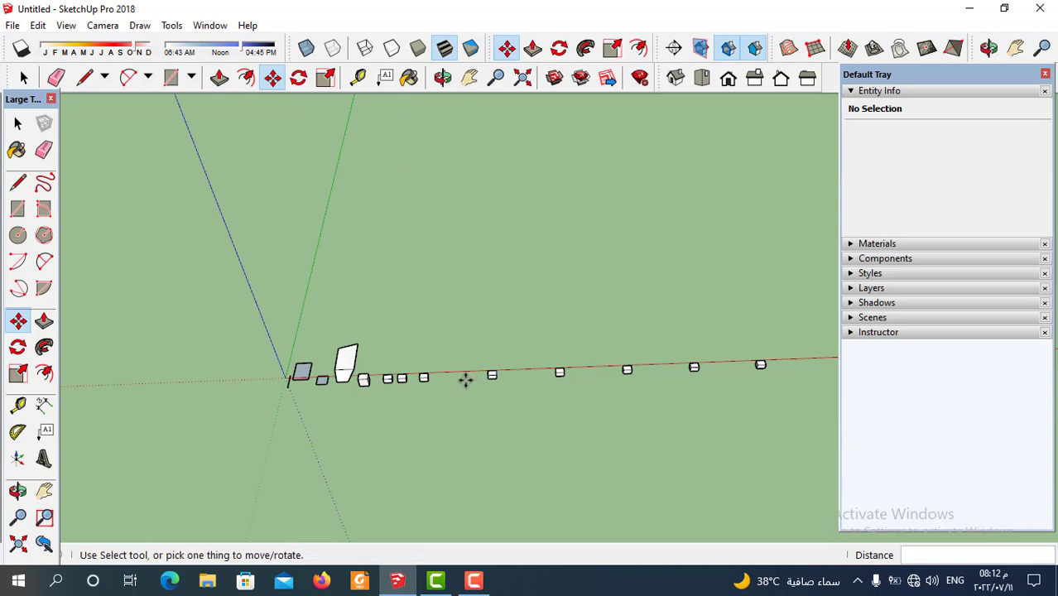
{"action": "scroll", "coordinate": [447, 379], "scroll_direction": "up", "scroll_amount": 3}
{"action": "scroll", "coordinate": [549, 364], "scroll_direction": "down", "scroll_amount": 1}
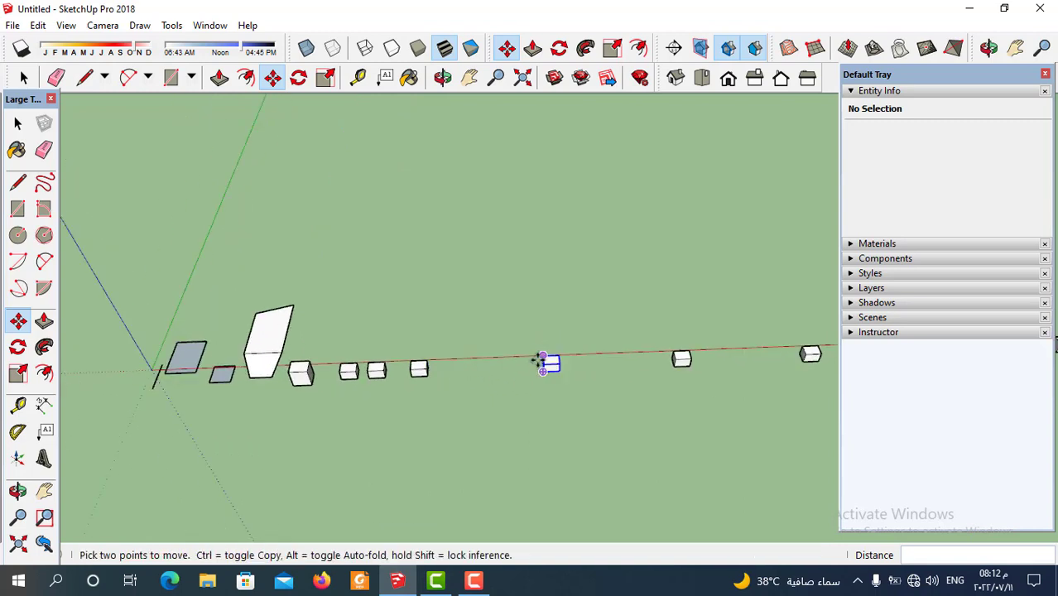
{"action": "type", "text": "4x"}
{"action": "key", "text": "Return"}
{"action": "scroll", "coordinate": [396, 383], "scroll_direction": "up", "scroll_amount": 3}
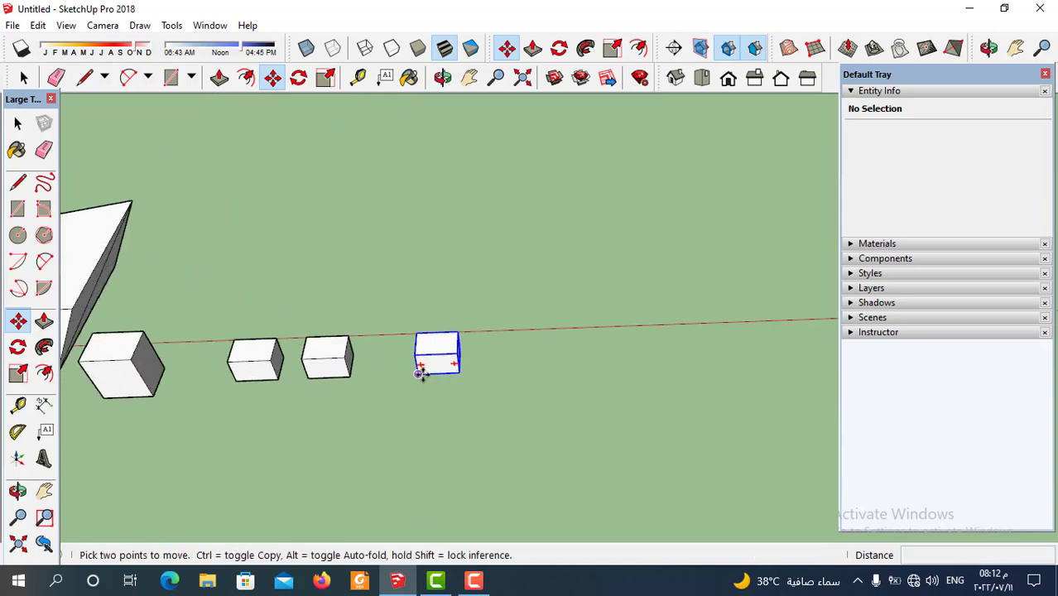
{"action": "scroll", "coordinate": [421, 371], "scroll_direction": "up", "scroll_amount": 2}
{"action": "scroll", "coordinate": [416, 369], "scroll_direction": "down", "scroll_amount": 2}
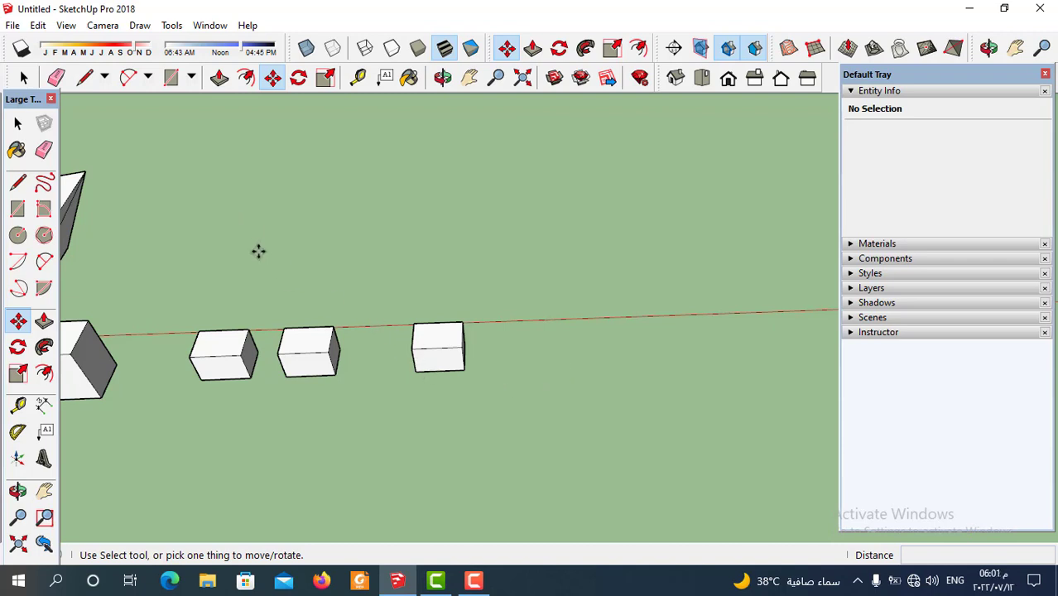
Step: Copy a small box 2.77m along the red axis and multiply it 5x, giving eight boxes
{"action": "left_click", "coordinate": [417, 369]}
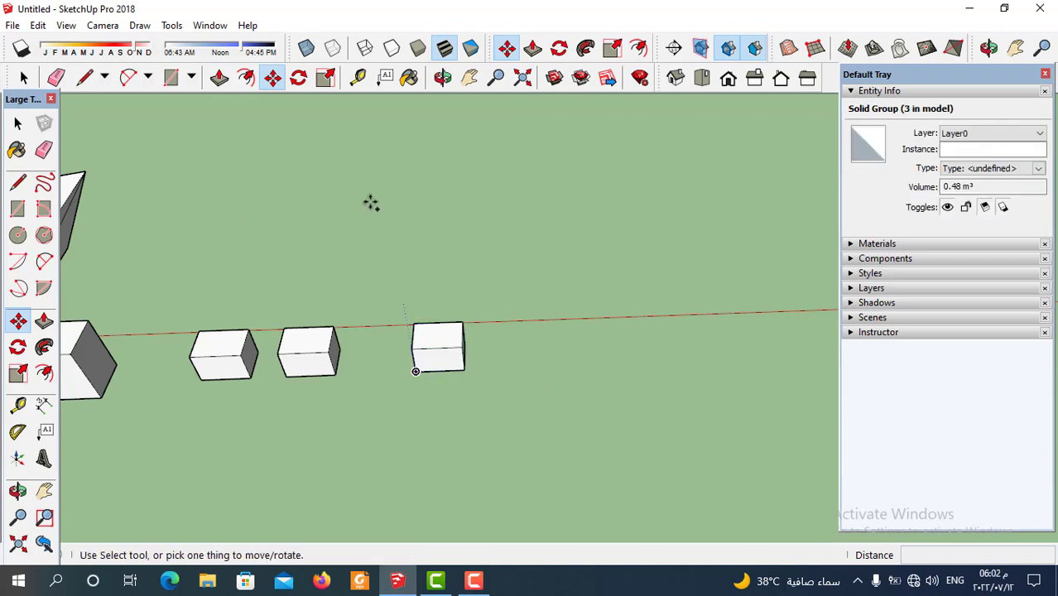
{"action": "left_click", "coordinate": [272, 80]}
{"action": "key", "text": "ctrl"}
{"action": "left_click", "coordinate": [415, 371]}
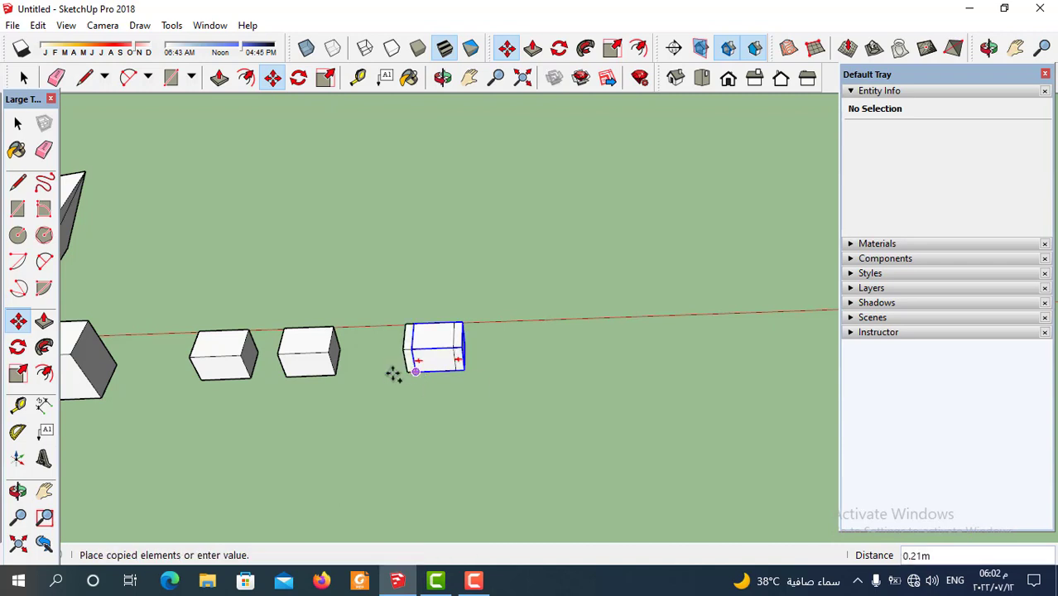
{"action": "middle_click_drag", "start_coordinate": [390, 378], "coordinate": [464, 374]}
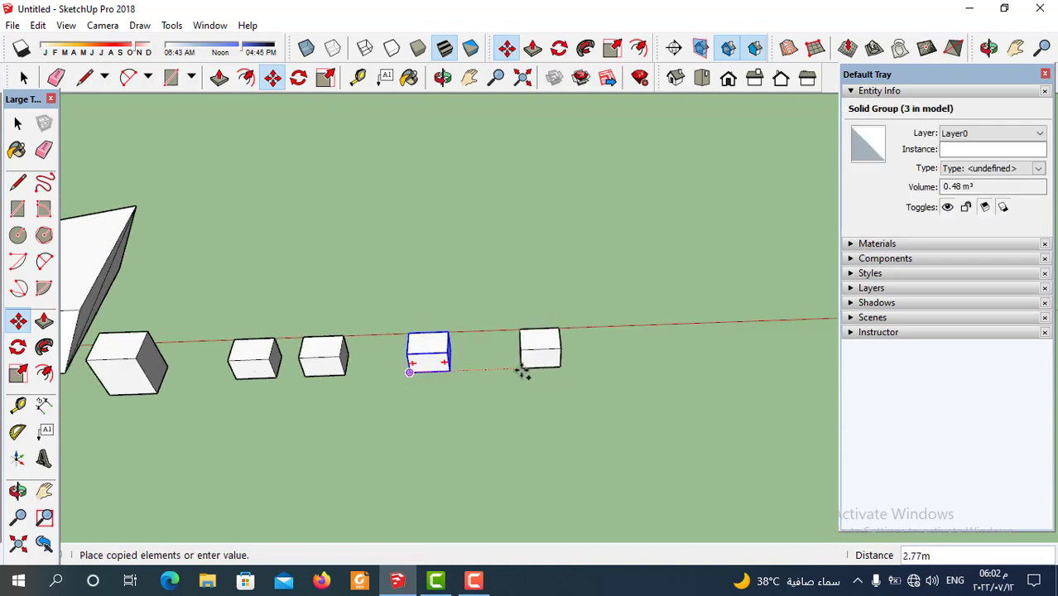
{"action": "left_click", "coordinate": [521, 373]}
{"action": "key", "text": "Escape"}
{"action": "type", "text": "5"}
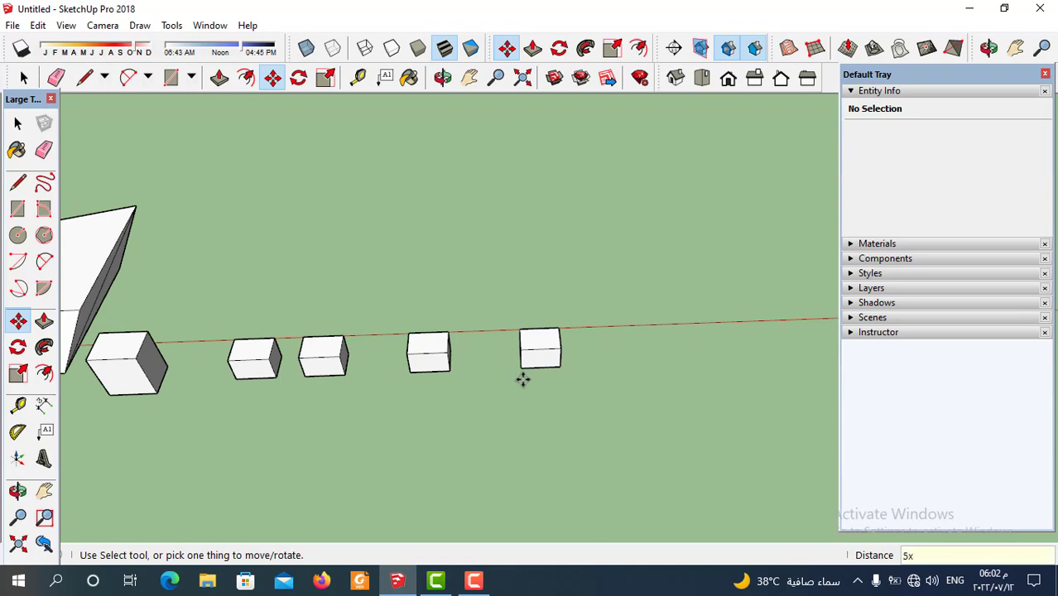
{"action": "key", "text": "Return"}
{"action": "scroll", "coordinate": [478, 387], "scroll_direction": "down", "scroll_amount": 2}
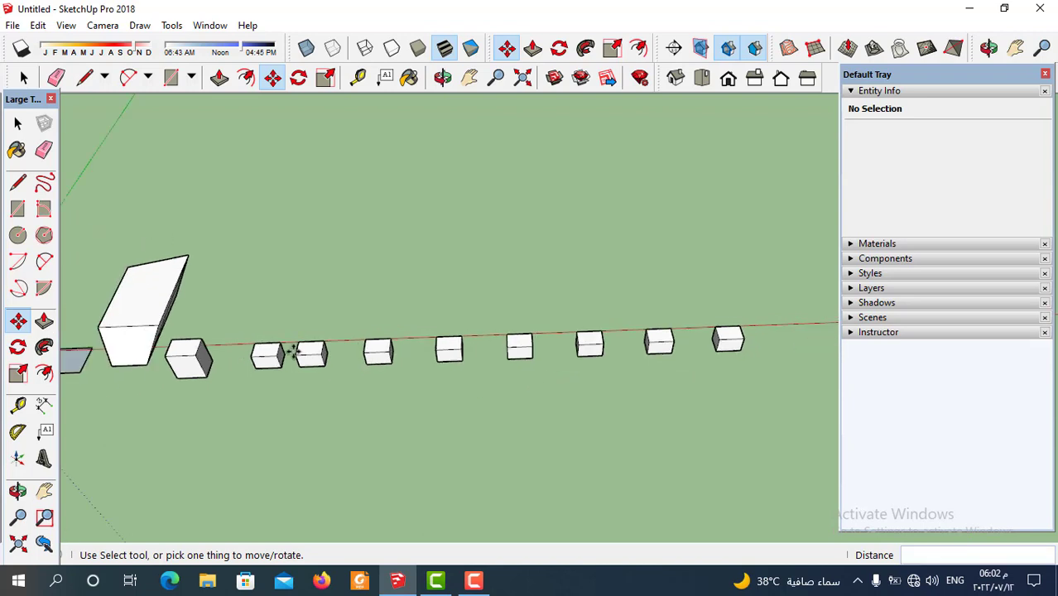
{"action": "scroll", "coordinate": [486, 377], "scroll_direction": "up", "scroll_amount": 1}
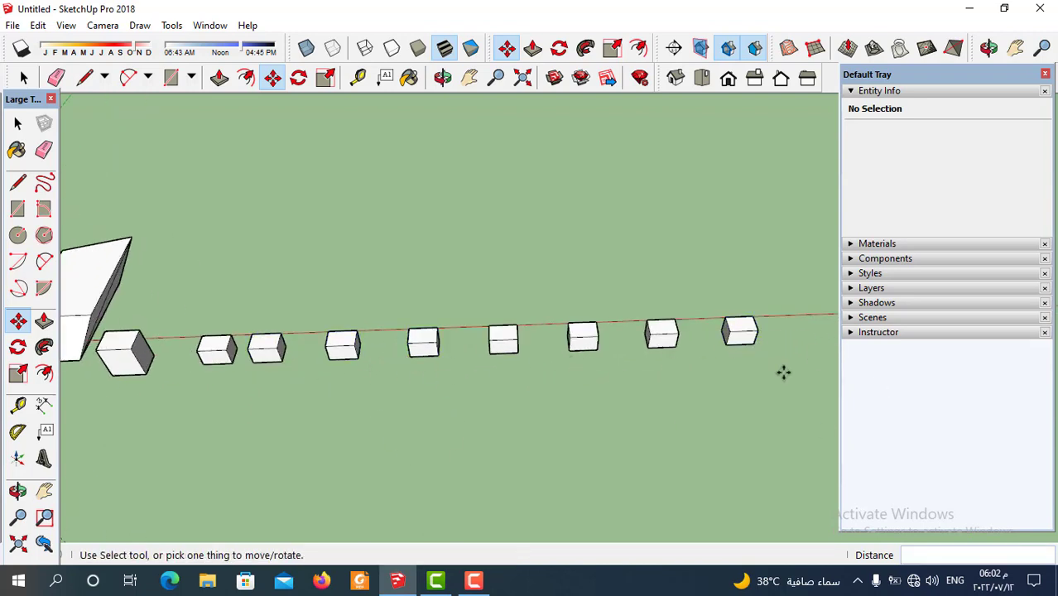
Step: Copy the box far along the red axis with Move and Ctrl
{"action": "middle_click_drag", "start_coordinate": [783, 373], "coordinate": [607, 421]}
{"action": "scroll", "coordinate": [432, 406], "scroll_direction": "down", "scroll_amount": 2}
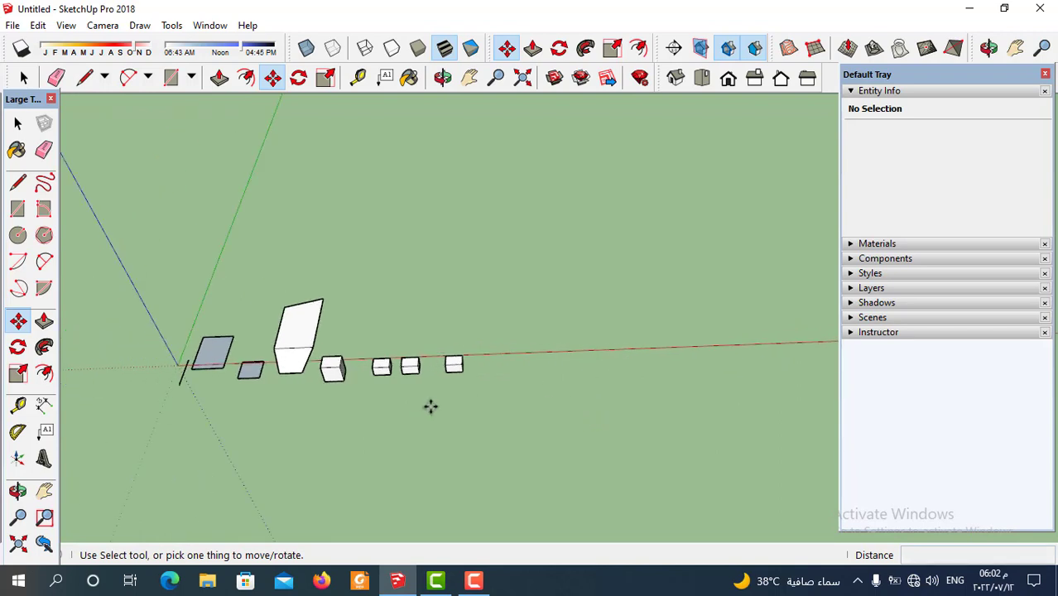
{"action": "scroll", "coordinate": [439, 414], "scroll_direction": "up", "scroll_amount": 1}
{"action": "scroll", "coordinate": [481, 404], "scroll_direction": "up", "scroll_amount": 2}
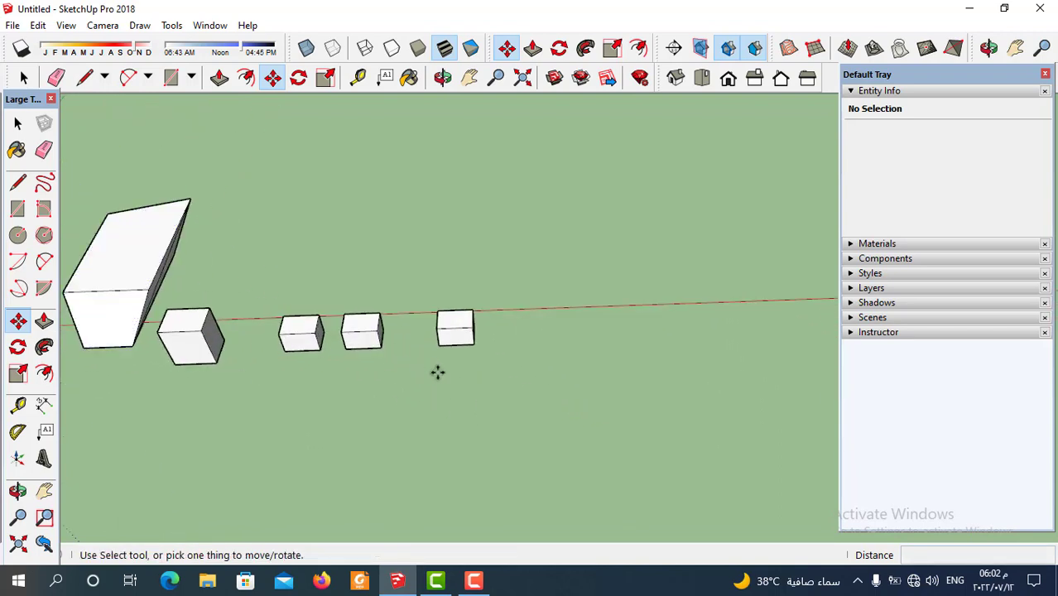
{"action": "left_click", "coordinate": [472, 346]}
{"action": "scroll", "coordinate": [383, 346], "scroll_direction": "down", "scroll_amount": 1}
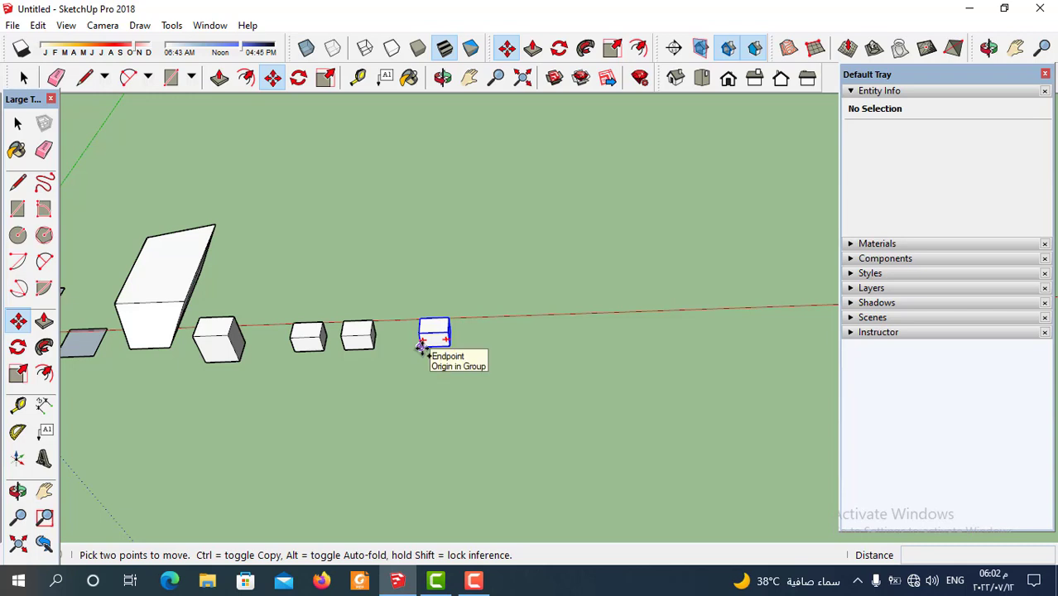
{"action": "left_click", "coordinate": [423, 346]}
{"action": "key", "text": "ctrl"}
{"action": "scroll", "coordinate": [358, 349], "scroll_direction": "down", "scroll_amount": 1}
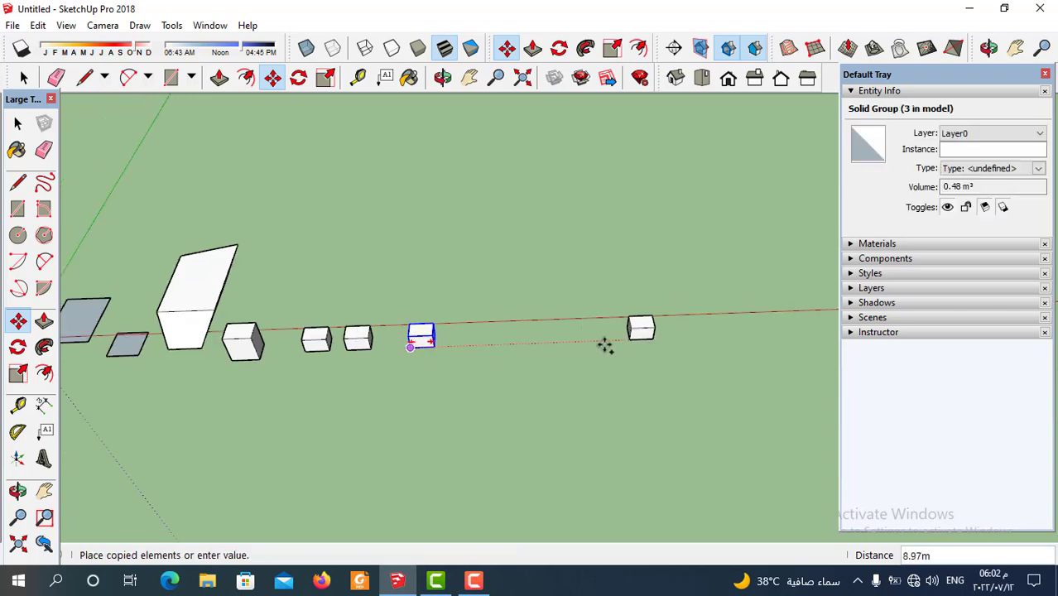
{"action": "scroll", "coordinate": [633, 341], "scroll_direction": "down", "scroll_amount": 1}
{"action": "scroll", "coordinate": [685, 329], "scroll_direction": "down", "scroll_amount": 1}
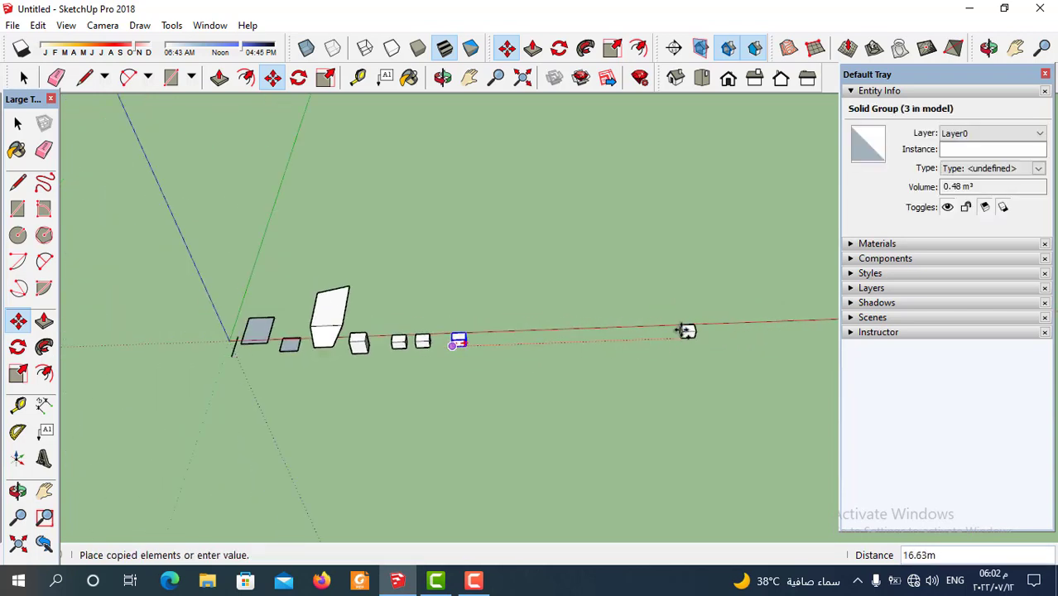
{"action": "scroll", "coordinate": [700, 328], "scroll_direction": "down", "scroll_amount": 1}
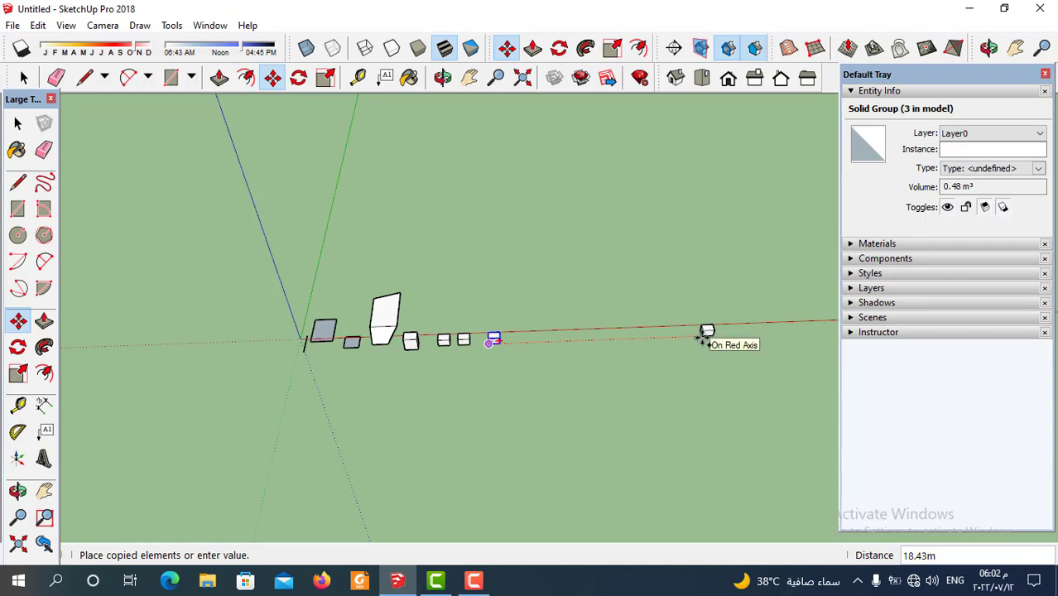
{"action": "left_click", "coordinate": [703, 339]}
{"action": "key", "text": "ctrl+t"}
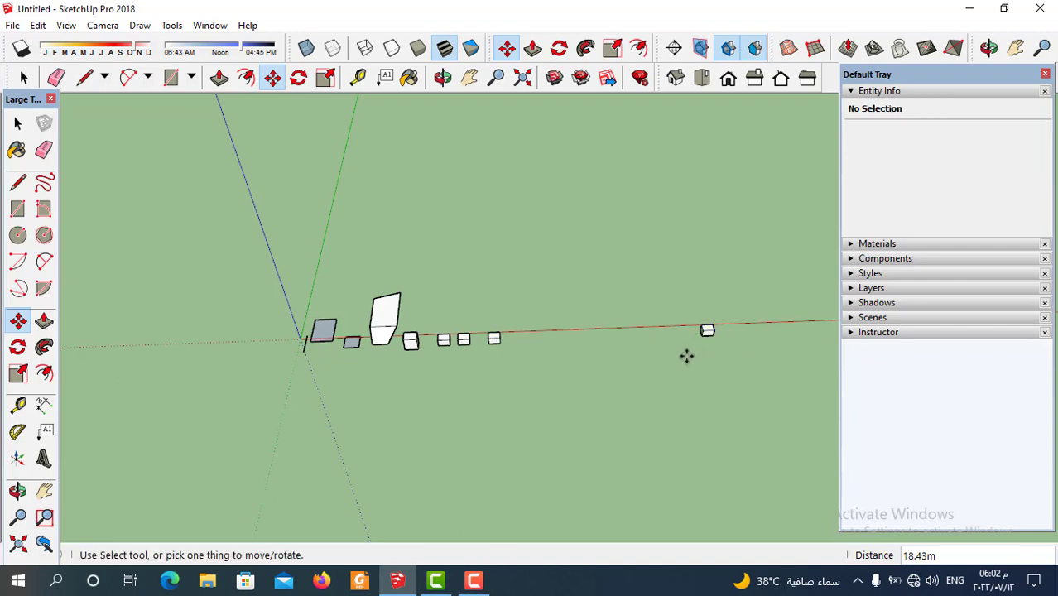
Step: Divide the gap into five evenly spaced copies, then undo the array
{"action": "type", "text": "5"}
{"action": "key", "text": "alt+shift"}
{"action": "type", "text": "م"}
{"action": "key", "text": "BackSpace"}
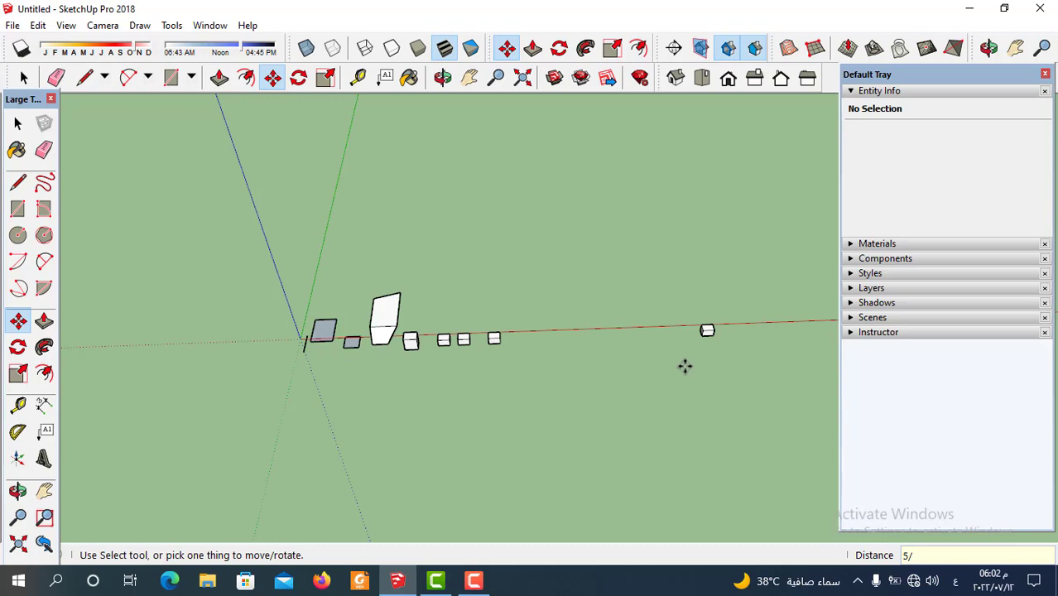
{"action": "key", "text": "Return"}
{"action": "scroll", "coordinate": [584, 341], "scroll_direction": "up", "scroll_amount": 1}
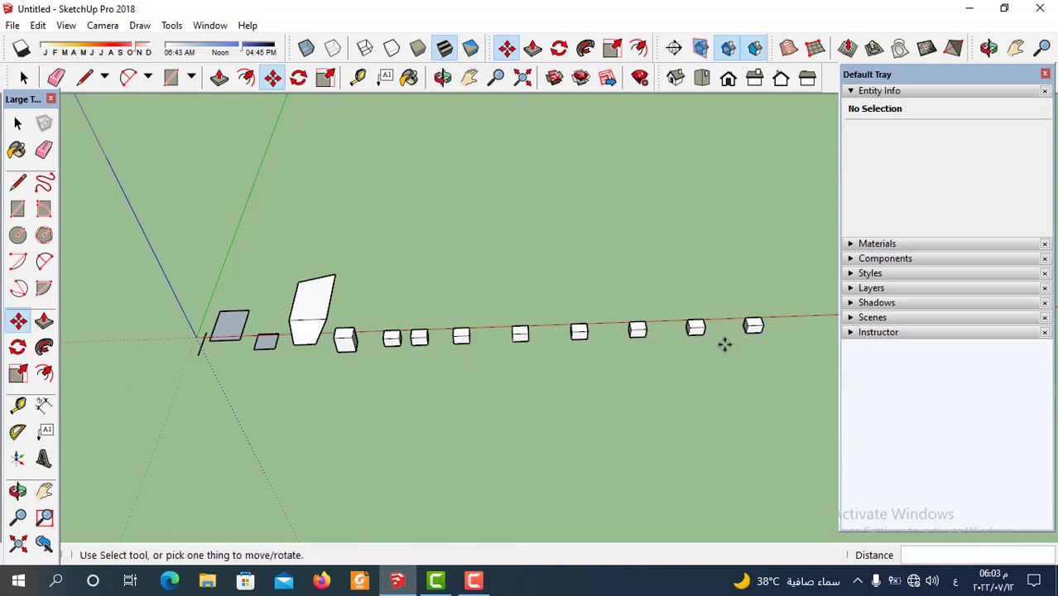
{"action": "key", "text": "ctrl+z"}
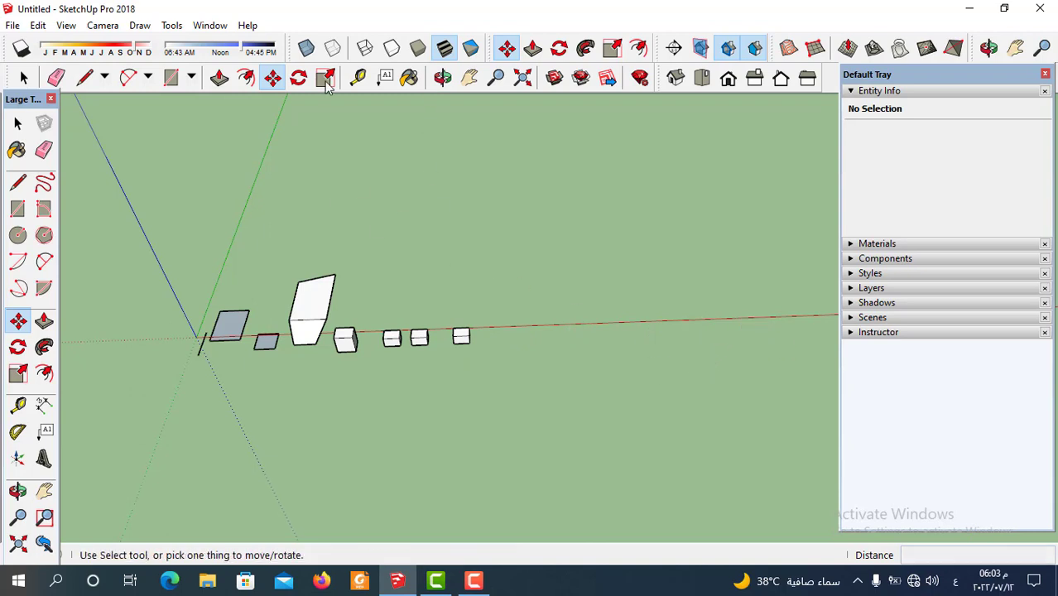
Step: Place a far copy of the box along the red axis and divide the gap by 5
{"action": "left_click", "coordinate": [454, 342]}
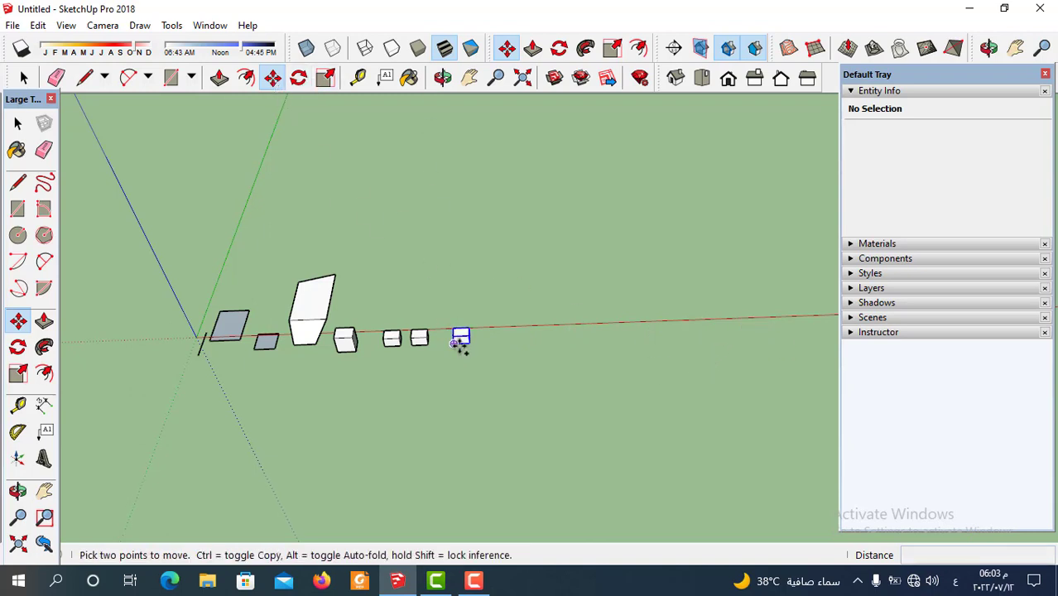
{"action": "key", "text": "ctrl"}
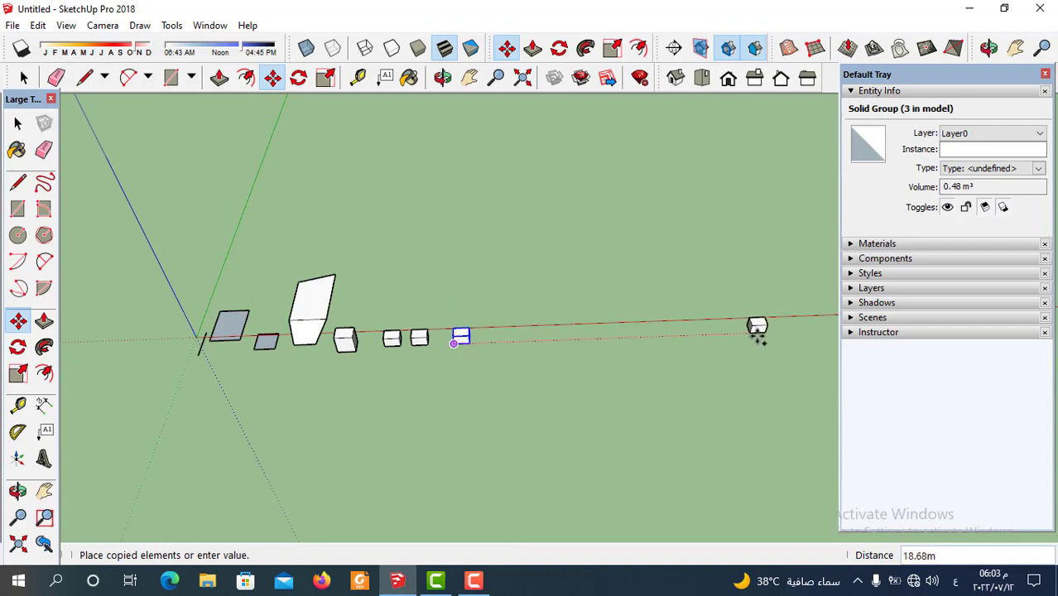
{"action": "left_click", "coordinate": [761, 331]}
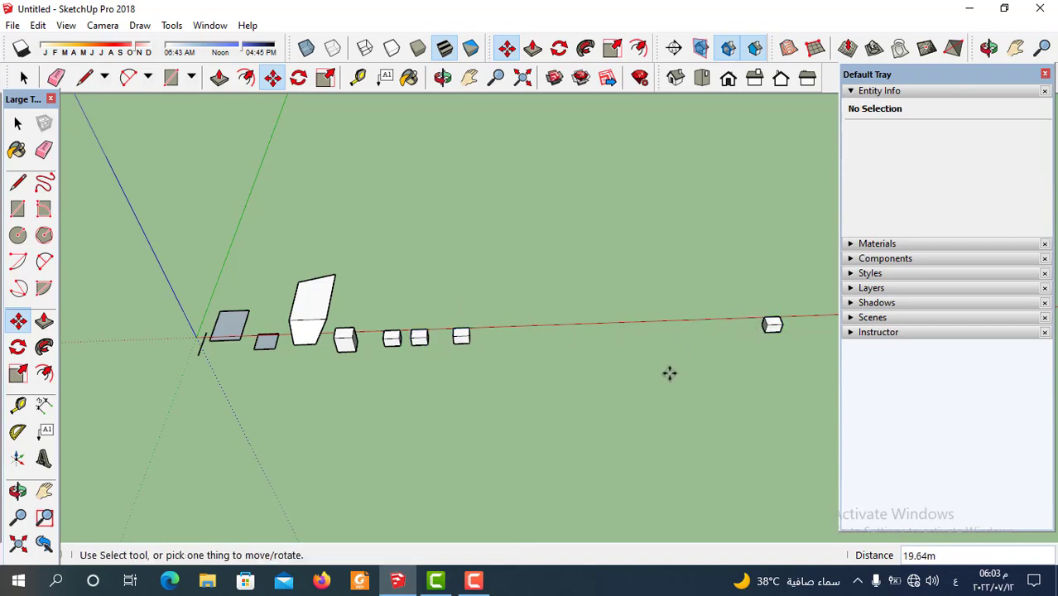
{"action": "type", "text": "5/"}
{"action": "key", "text": "Return"}
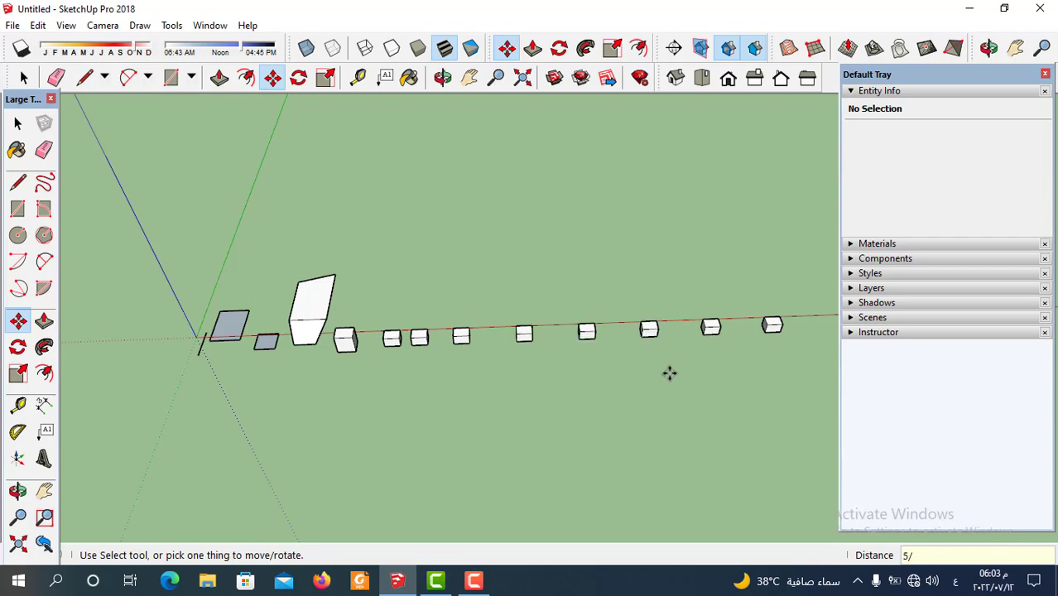
{"action": "scroll", "coordinate": [479, 340], "scroll_direction": "down", "scroll_amount": 1}
{"action": "scroll", "coordinate": [497, 341], "scroll_direction": "down", "scroll_amount": 1}
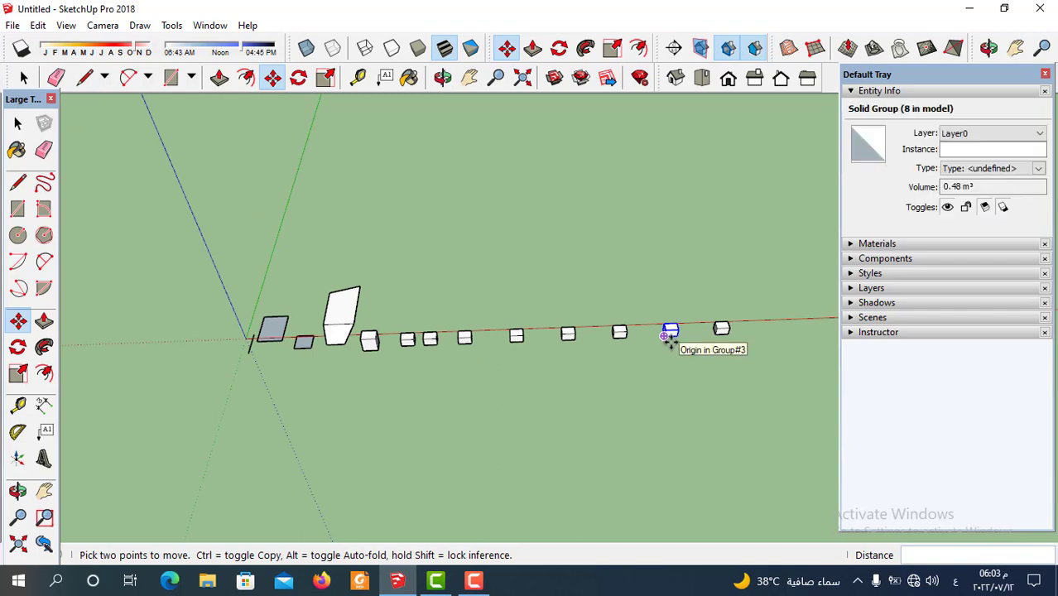
Step: Window-select all the objects in the model
{"action": "scroll", "coordinate": [610, 299], "scroll_direction": "down", "scroll_amount": 2}
{"action": "left_click", "coordinate": [18, 123]}
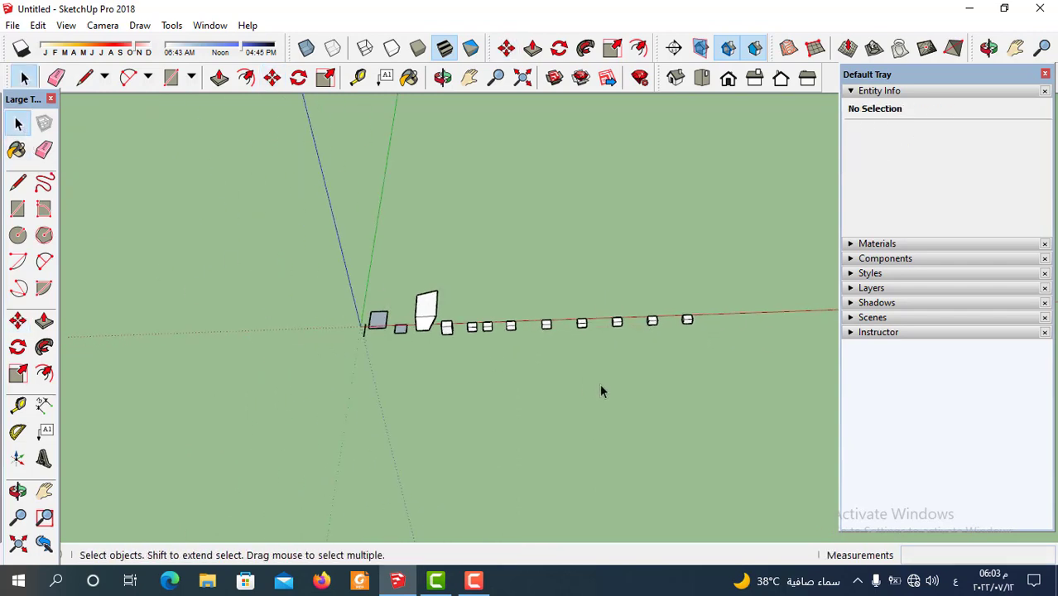
{"action": "scroll", "coordinate": [352, 313], "scroll_direction": "down", "scroll_amount": 1}
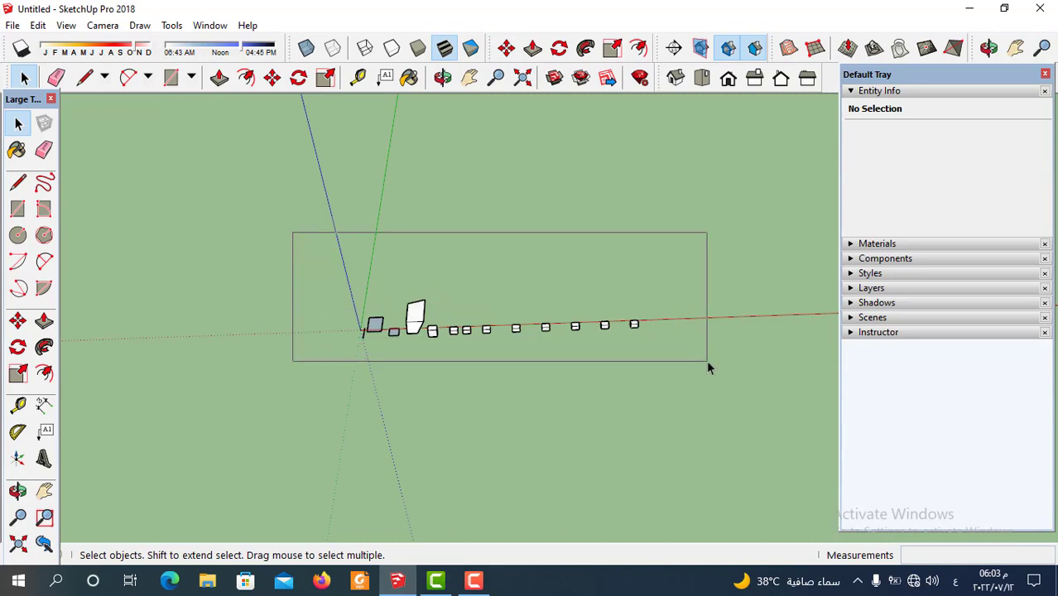
{"action": "left_click_drag", "start_coordinate": [294, 242], "coordinate": [707, 360]}
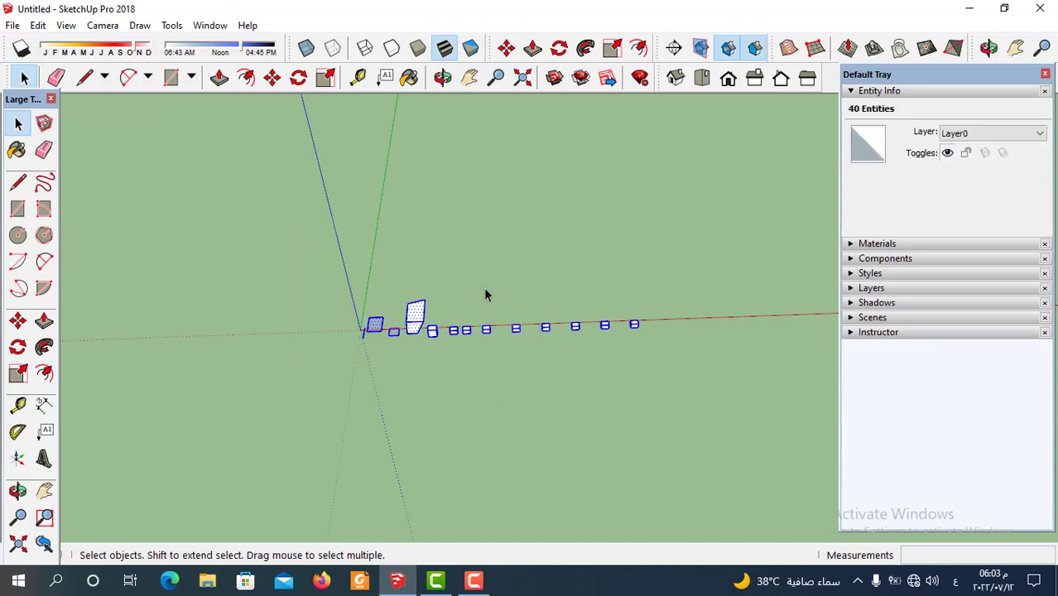
{"action": "scroll", "coordinate": [487, 324], "scroll_direction": "down", "scroll_amount": 1}
{"action": "scroll", "coordinate": [314, 240], "scroll_direction": "up", "scroll_amount": 2}
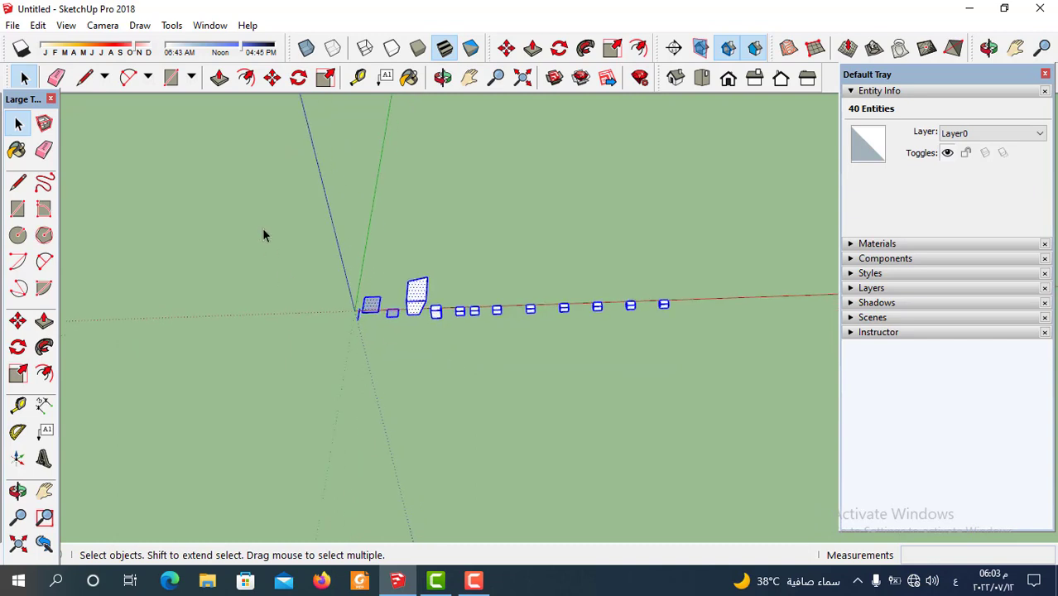
Step: Copy the whole selected set beside the original as a parallel row along the green axis
{"action": "left_click", "coordinate": [272, 77]}
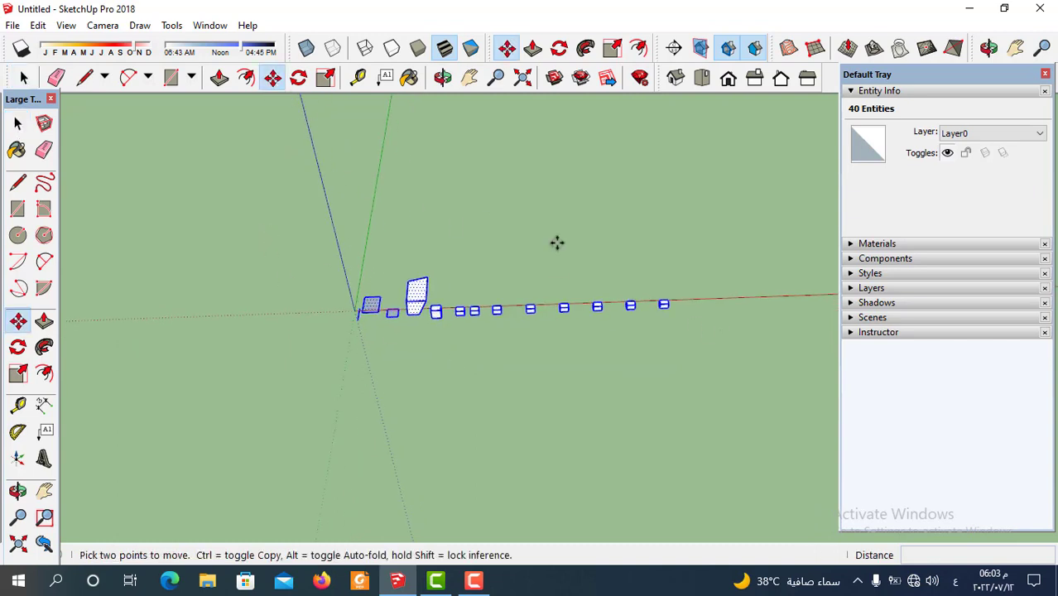
{"action": "scroll", "coordinate": [693, 323], "scroll_direction": "up", "scroll_amount": 1}
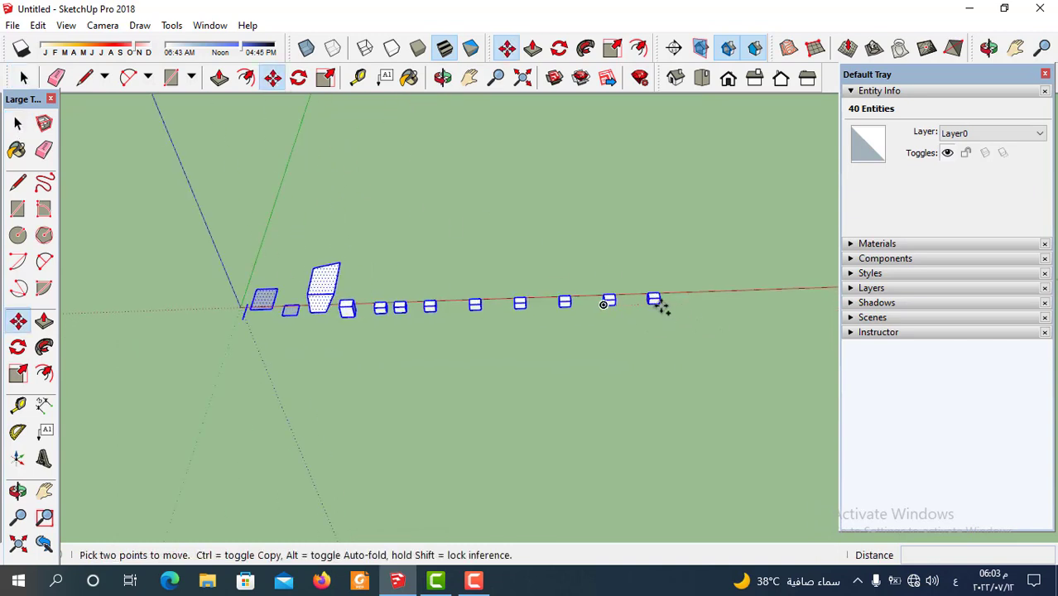
{"action": "left_click", "coordinate": [654, 303], "text": "ctrl"}
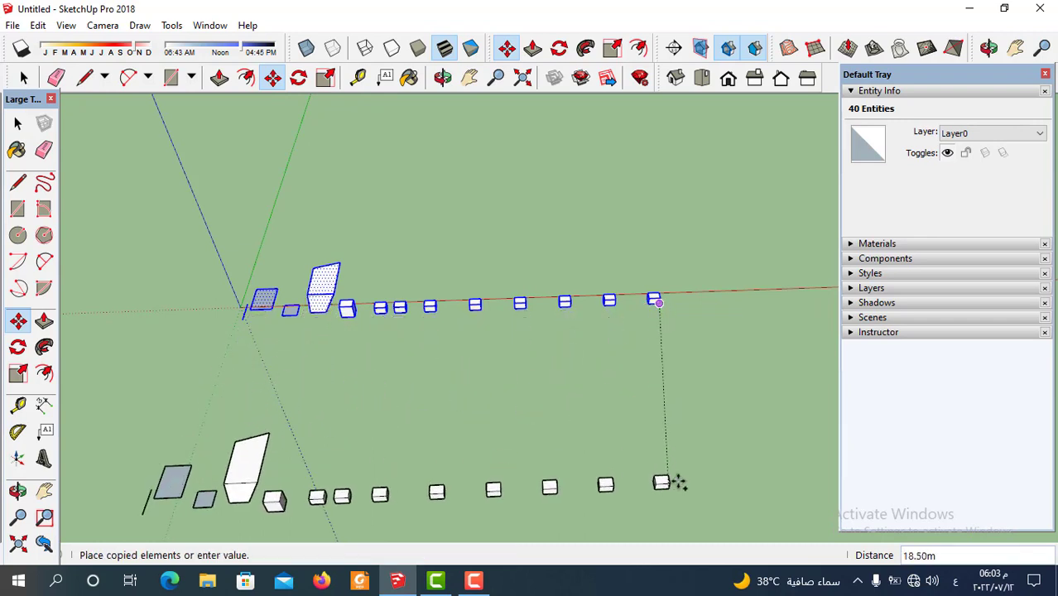
{"action": "left_click", "coordinate": [679, 411]}
{"action": "scroll", "coordinate": [409, 307], "scroll_direction": "down", "scroll_amount": 2}
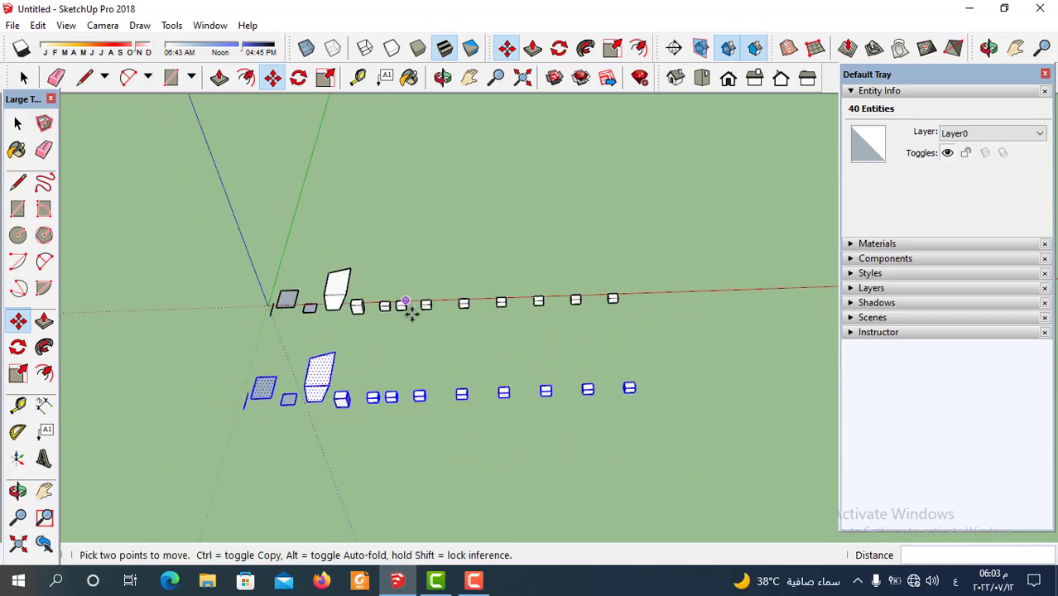
{"action": "scroll", "coordinate": [551, 251], "scroll_direction": "down", "scroll_amount": 1}
{"action": "scroll", "coordinate": [579, 315], "scroll_direction": "down", "scroll_amount": 1}
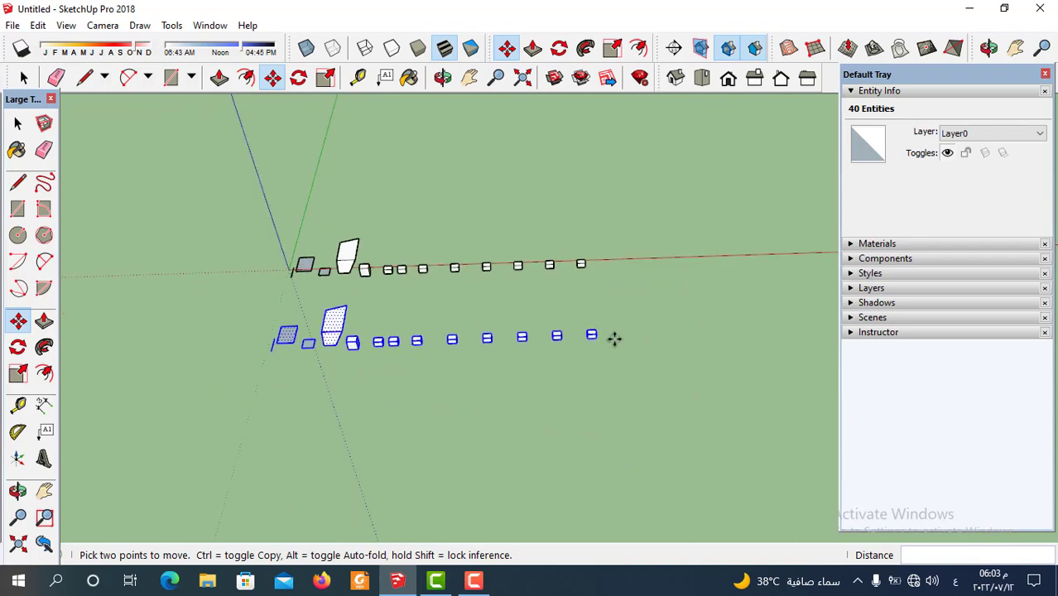
Step: Copy the selected set again farther along the green axis as a third row
{"action": "key", "text": "ctrl"}
{"action": "left_click", "coordinate": [635, 383]}
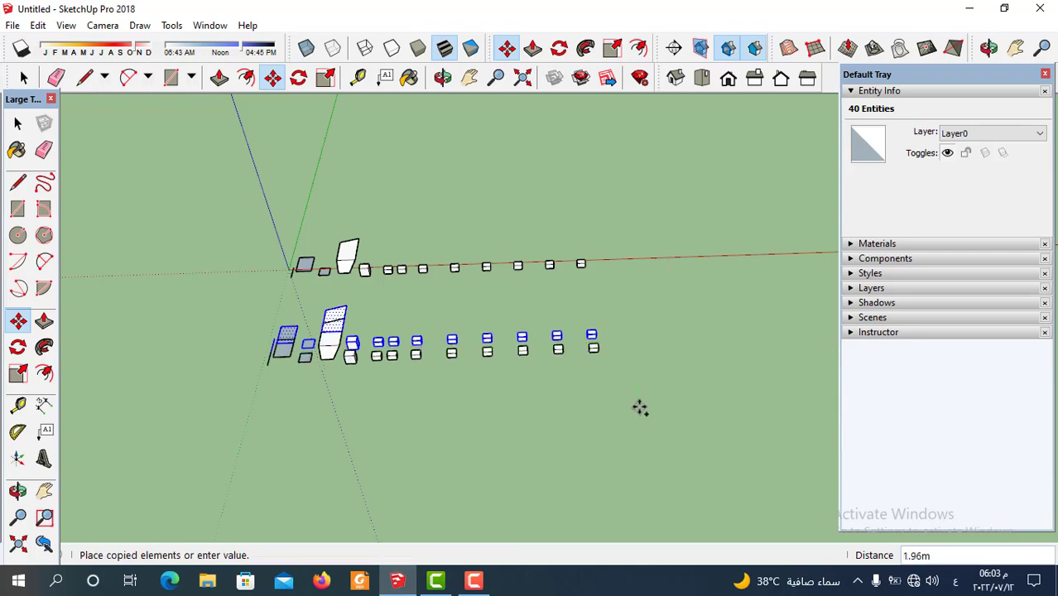
{"action": "left_click", "coordinate": [653, 479]}
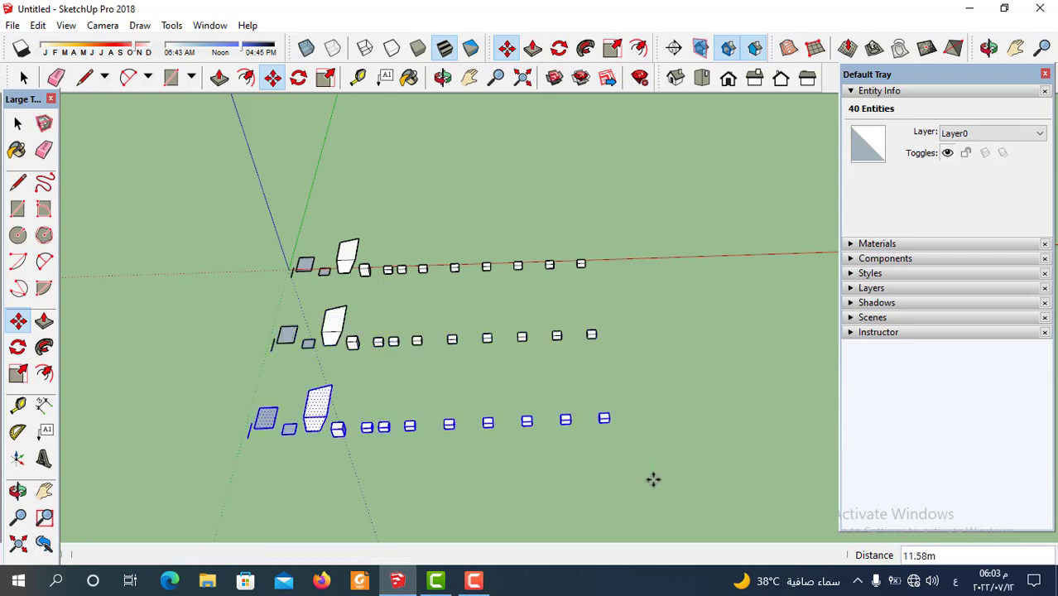